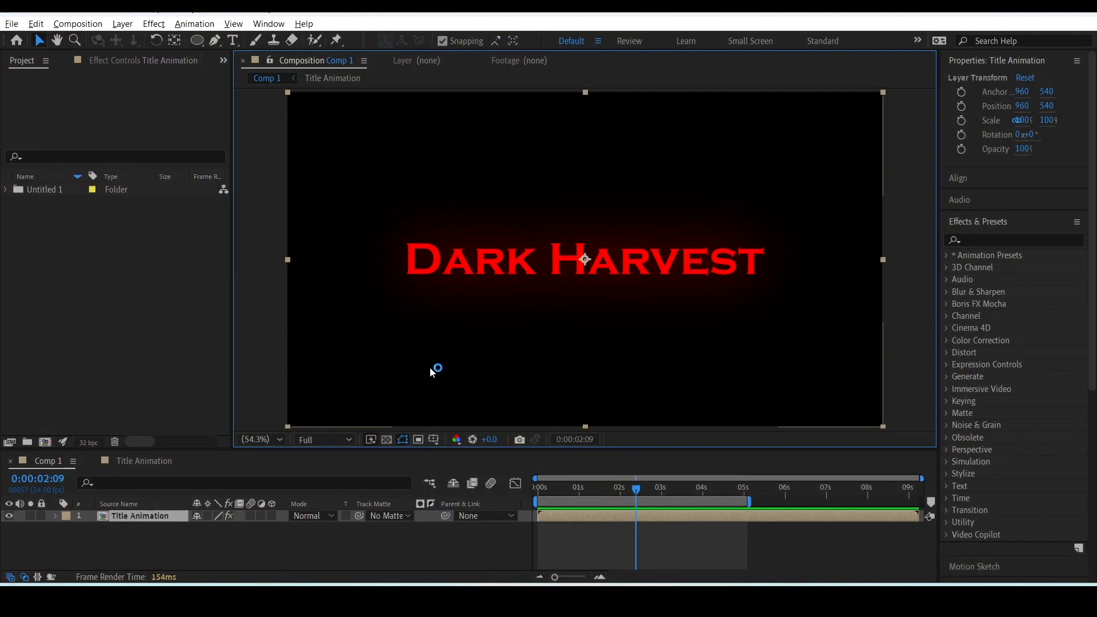
Step: Create a new 1920x1080, 24 fps composition and add a red text layer reading "Dark Harvest"
{"action": "key", "text": "ctrl+n"}
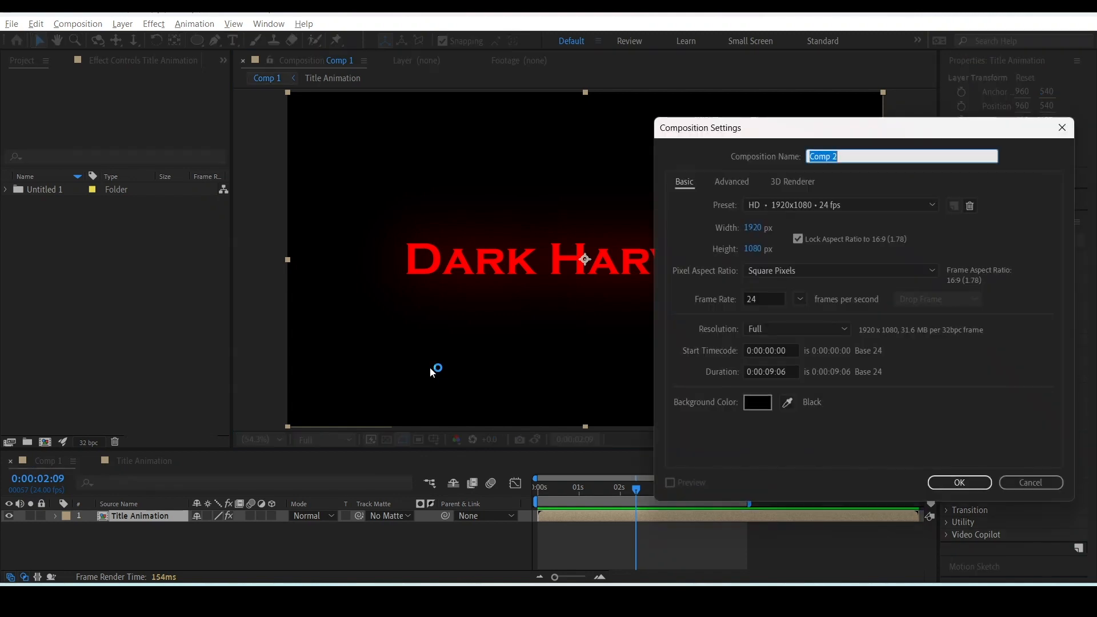
{"action": "left_click", "coordinate": [961, 481]}
{"action": "left_click", "coordinate": [232, 40]}
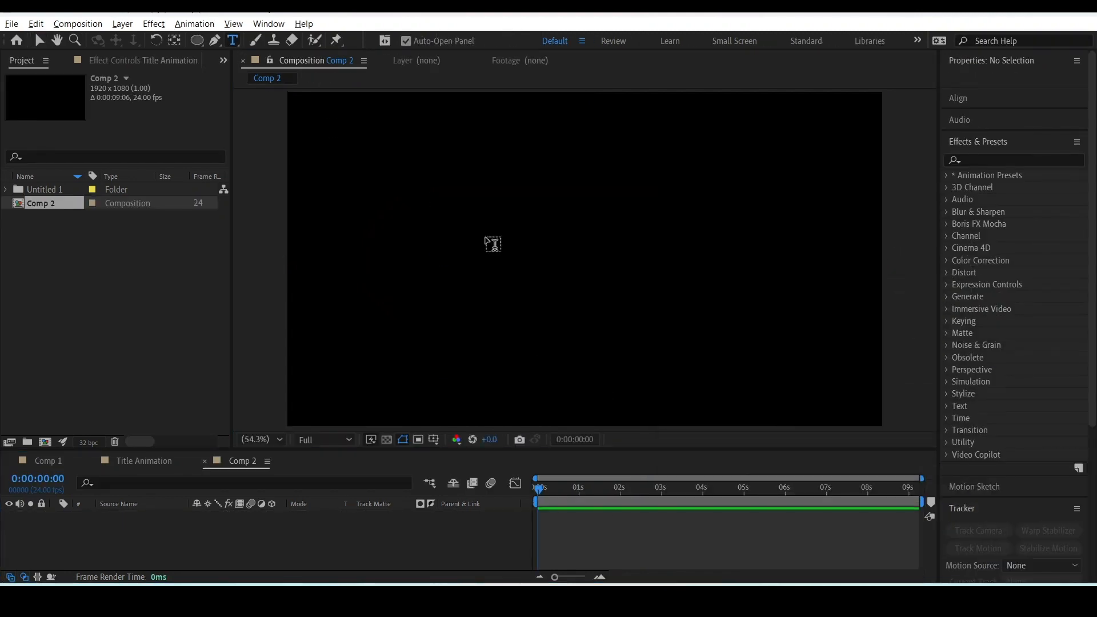
{"action": "left_click", "coordinate": [495, 241]}
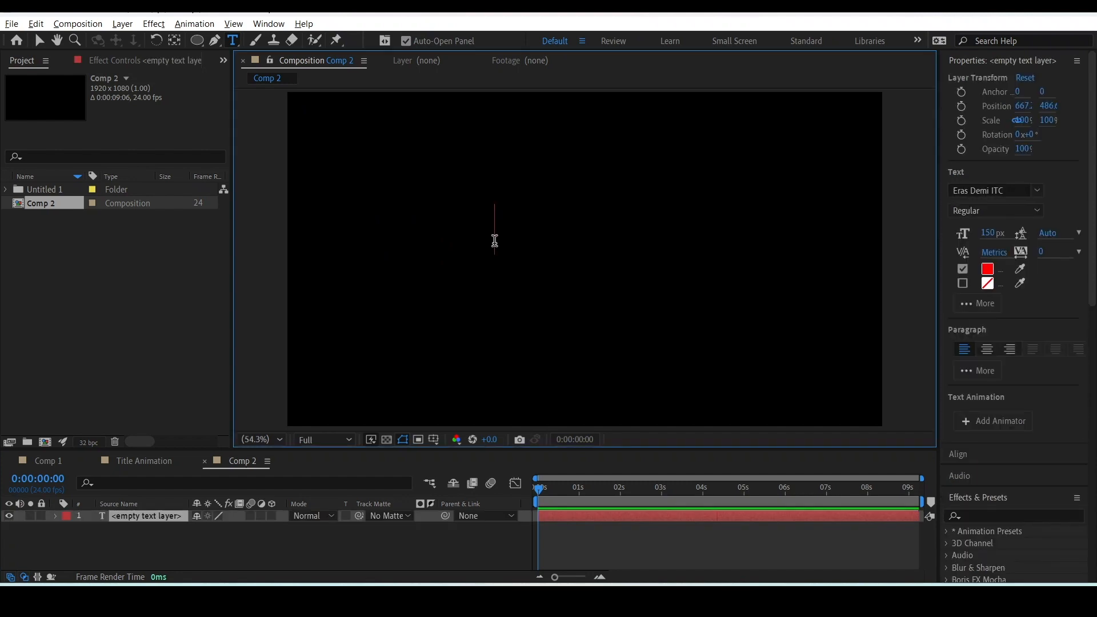
{"action": "type", "text": "Dark Harvest"}
{"action": "left_click", "coordinate": [184, 535]}
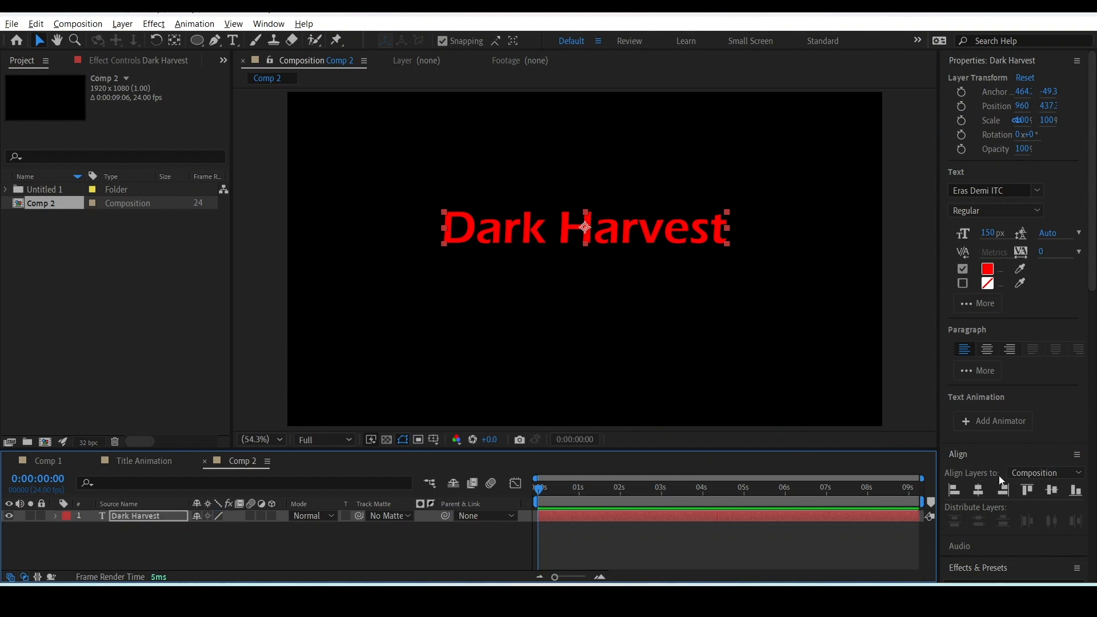
Step: Centre the Dark Harvest text in the composition with the alignment options
{"action": "left_click", "coordinate": [999, 453]}
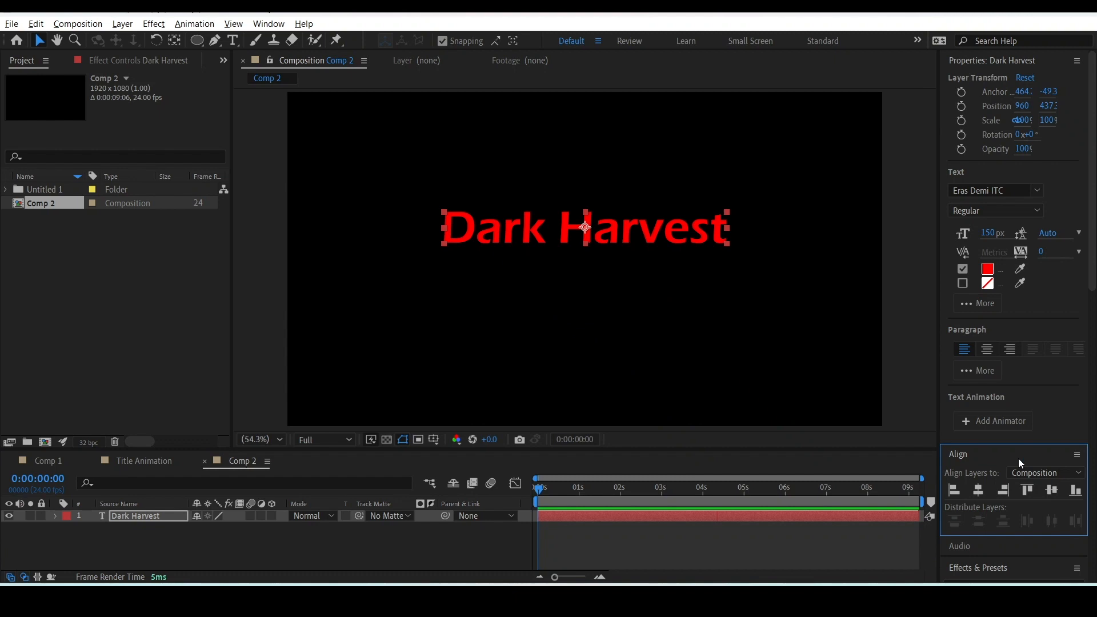
{"action": "left_click", "coordinate": [269, 24]}
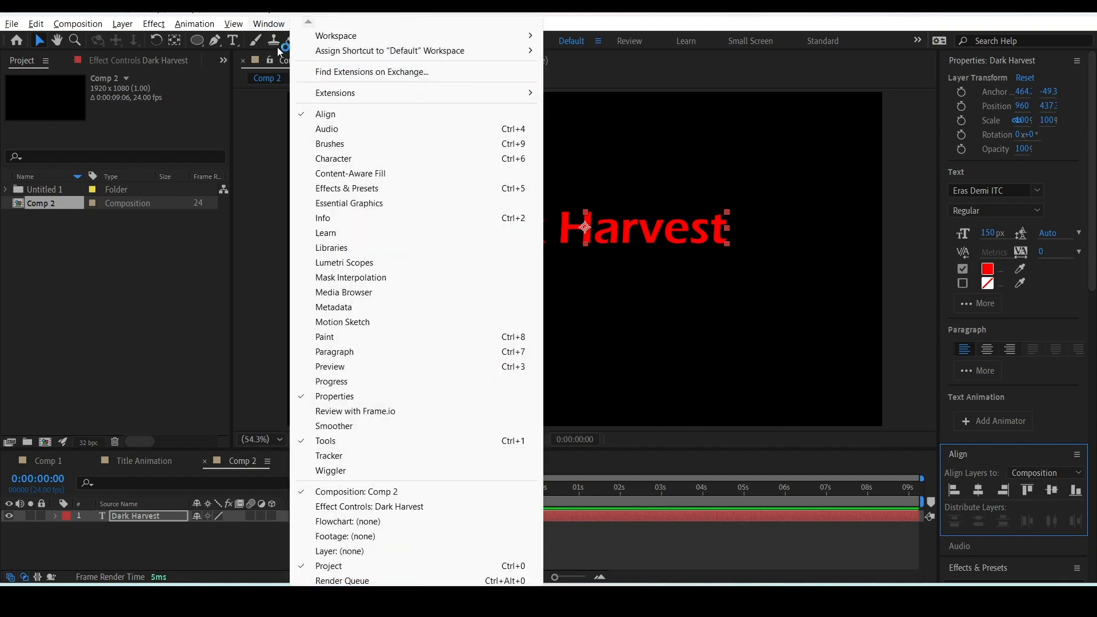
{"action": "left_click", "coordinate": [340, 117]}
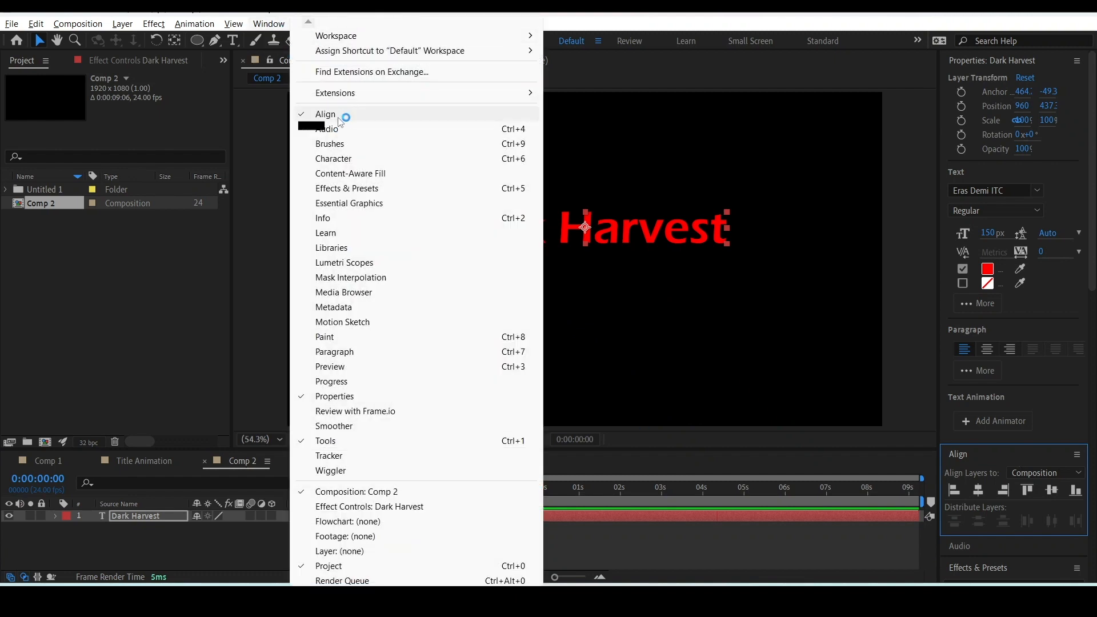
{"action": "left_click", "coordinate": [983, 495]}
{"action": "left_click", "coordinate": [379, 539]}
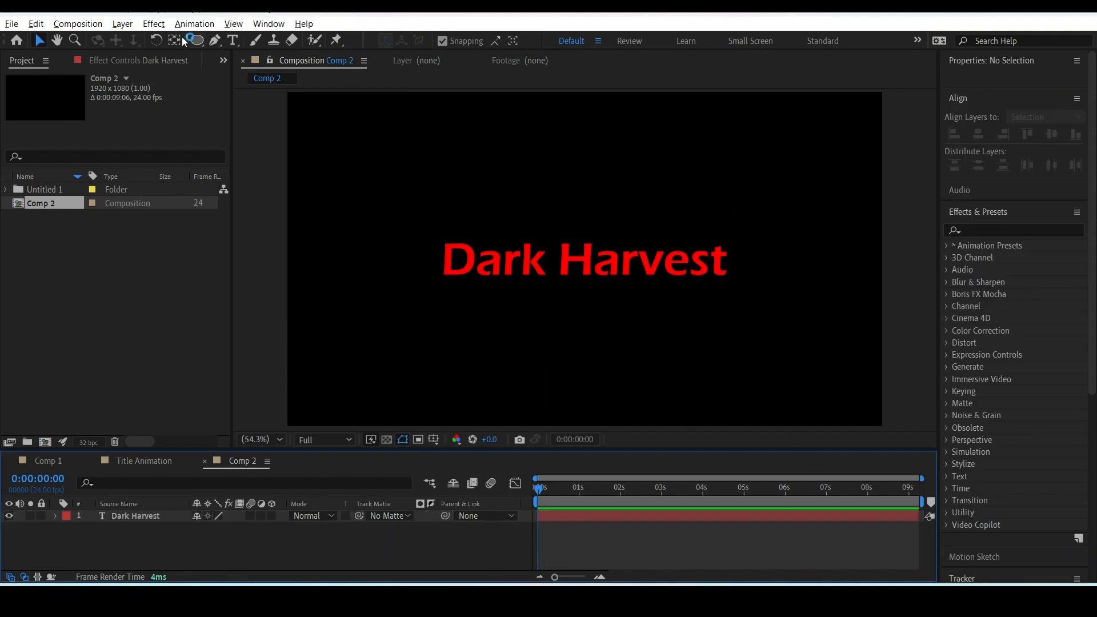
Step: Draw a red circle about 1644 px across over the text as a new shape layer with the Ellipse tool
{"action": "left_click", "coordinate": [199, 42]}
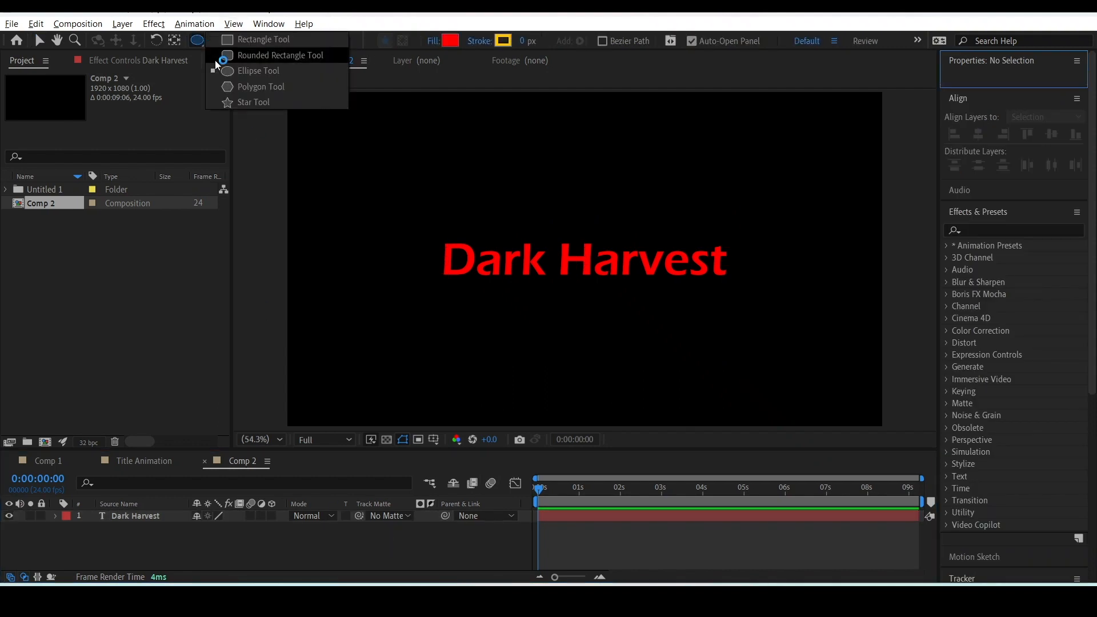
{"action": "left_click", "coordinate": [249, 70]}
{"action": "mouse_move", "coordinate": [621, 271]}
{"action": "left_mouse_down"}
{"action": "mouse_move", "coordinate": [761, 387]}
{"action": "mouse_move", "coordinate": [744, 385]}
{"action": "mouse_move", "coordinate": [858, 424]}
{"action": "left_mouse_up"}
Step: Find the Gradient Ramp effect with the search term "gra" and apply it to the circle's shape layer
{"action": "scroll", "coordinate": [1023, 298], "scroll_direction": "down", "scroll_amount": 10}
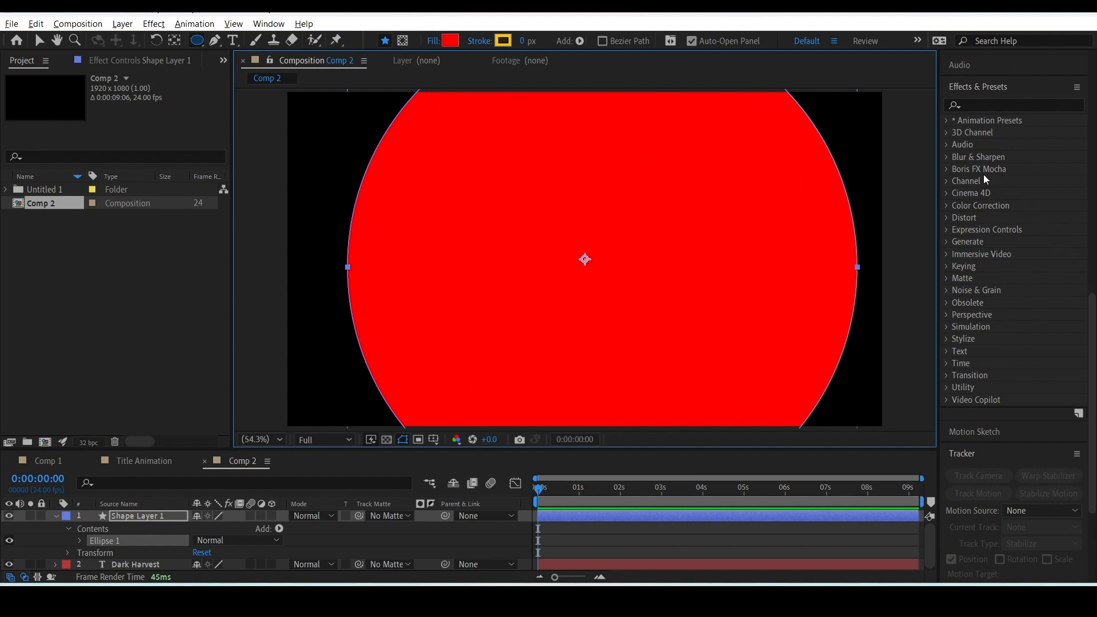
{"action": "left_click", "coordinate": [985, 106]}
{"action": "type", "text": "gra"}
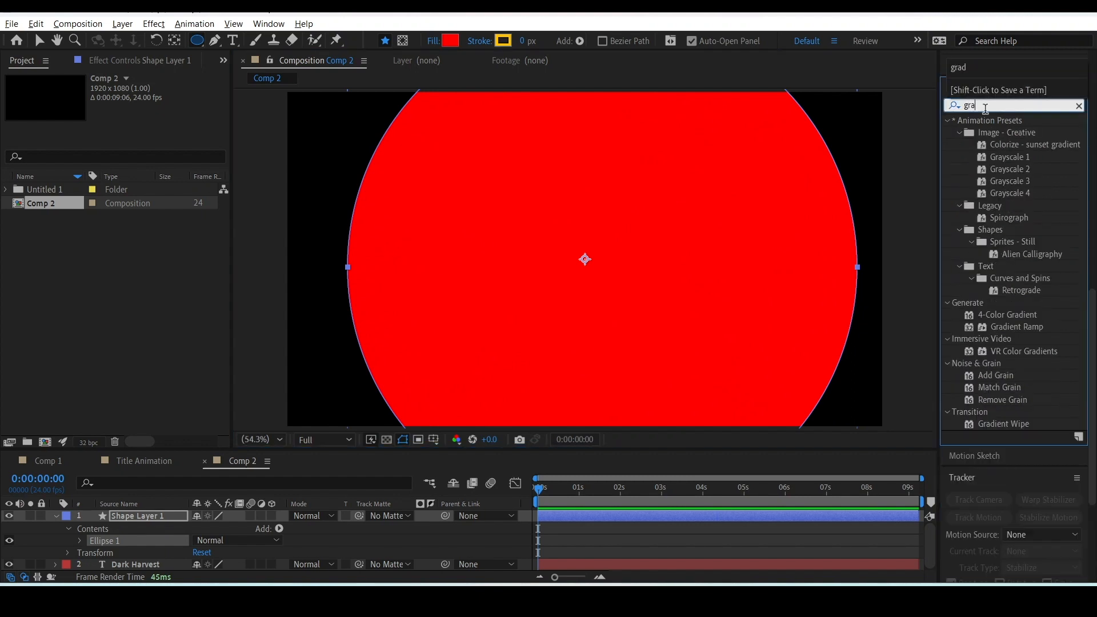
{"action": "scroll", "coordinate": [1011, 343], "scroll_direction": "up", "scroll_amount": 2}
{"action": "left_click_drag", "start_coordinate": [1011, 405], "coordinate": [673, 273]}
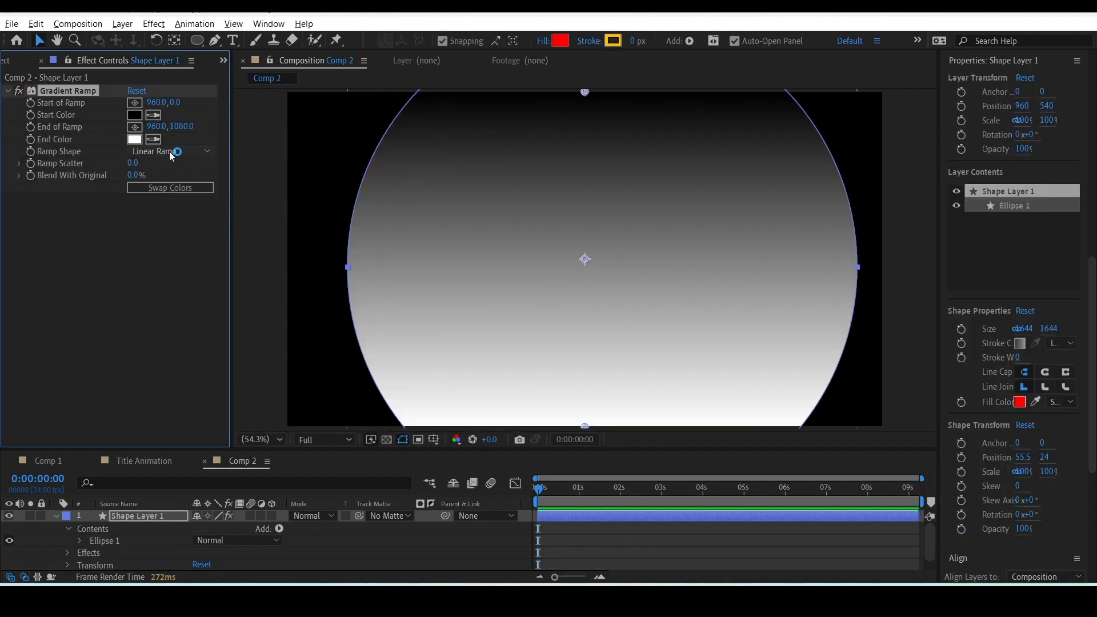
Step: Make the gradient a Radial Ramp, swap its colors and move the ramp's start point to the centre, about 964, 546
{"action": "left_click", "coordinate": [169, 152]}
{"action": "left_click", "coordinate": [178, 180]}
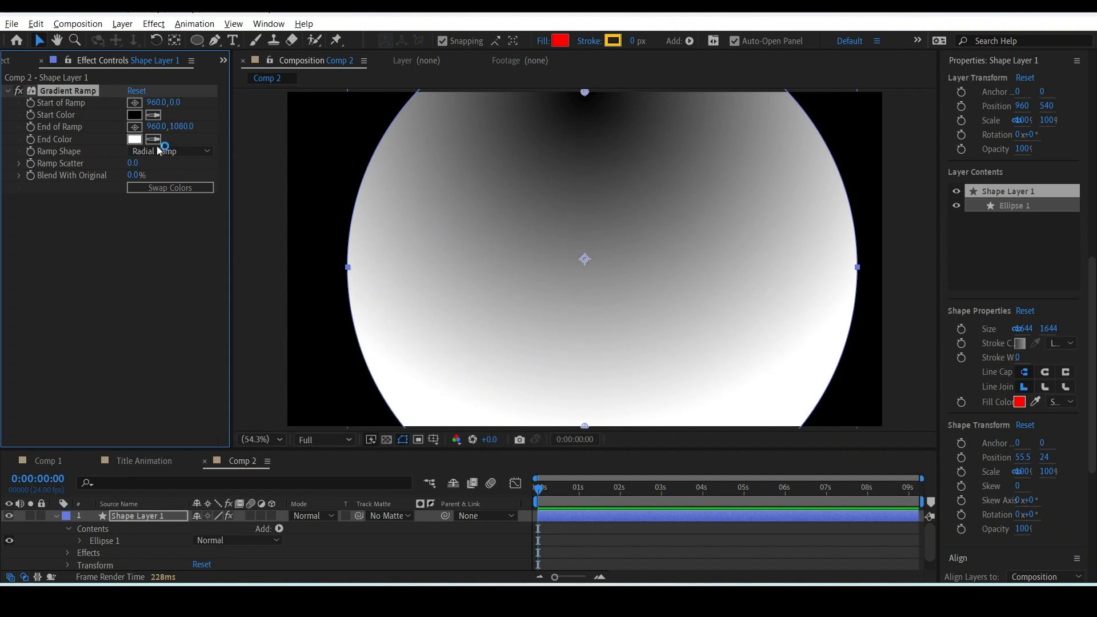
{"action": "left_click", "coordinate": [184, 186]}
{"action": "left_click_drag", "start_coordinate": [583, 94], "coordinate": [585, 262]}
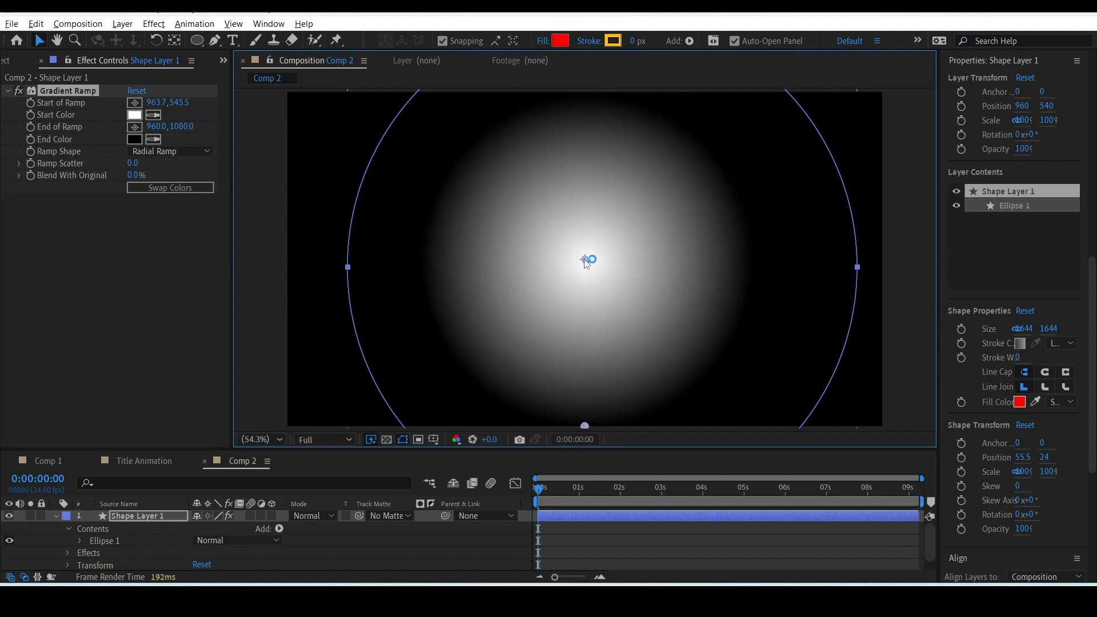
Step: Try shifting the gradient's start point and end point, undoing each move
{"action": "scroll", "coordinate": [599, 345], "scroll_direction": "down", "scroll_amount": 2}
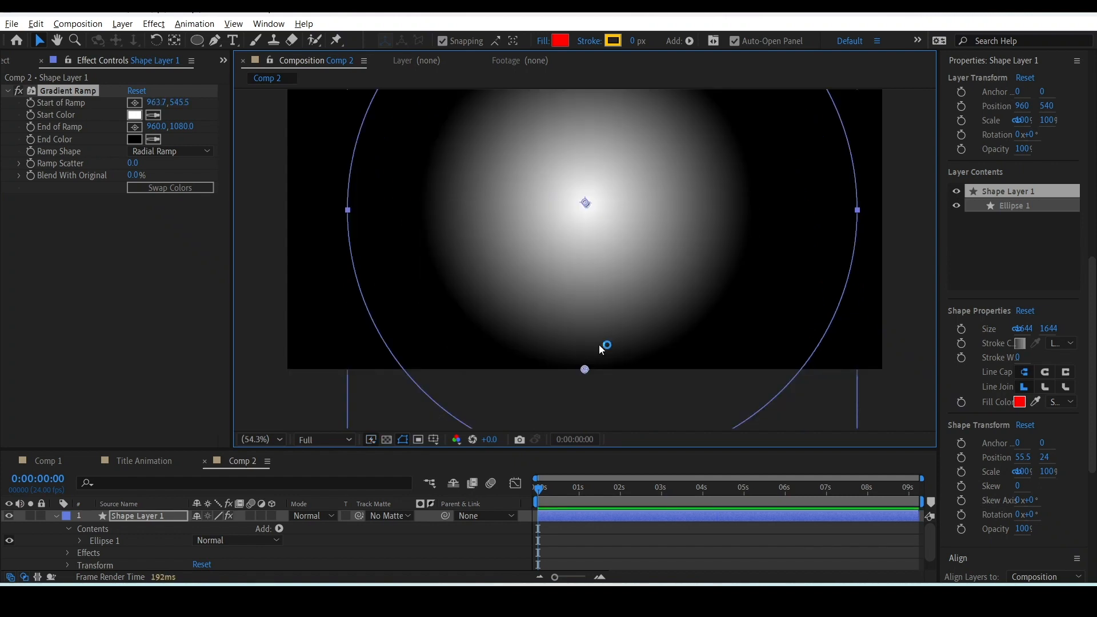
{"action": "left_click_drag", "start_coordinate": [586, 202], "coordinate": [567, 221]}
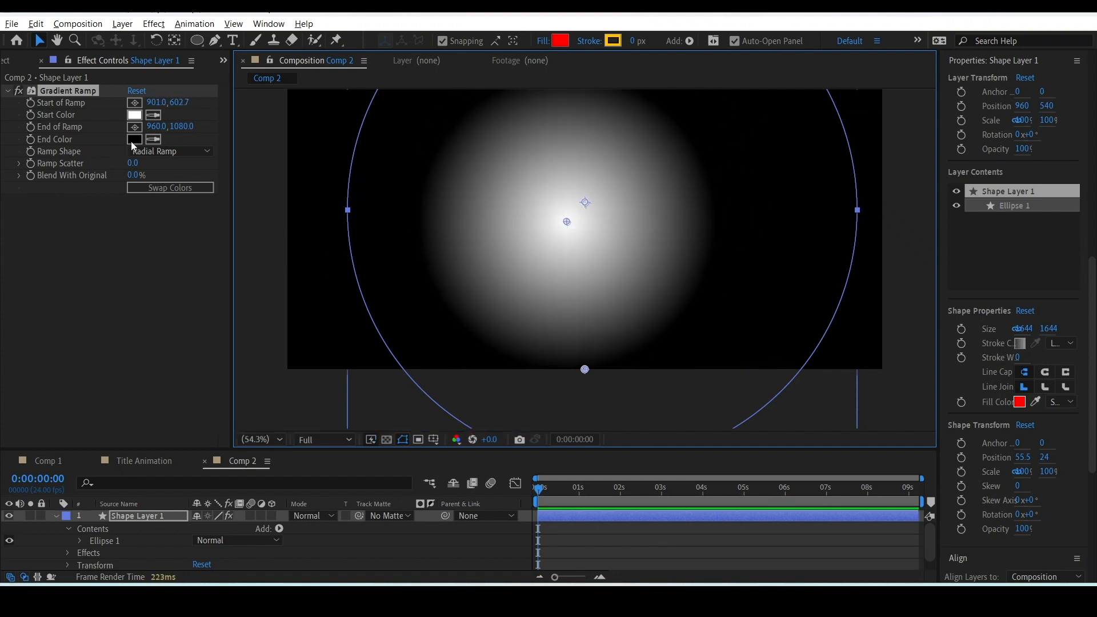
{"action": "key", "text": "ctrl+z"}
{"action": "left_click_drag", "start_coordinate": [586, 371], "coordinate": [612, 358]}
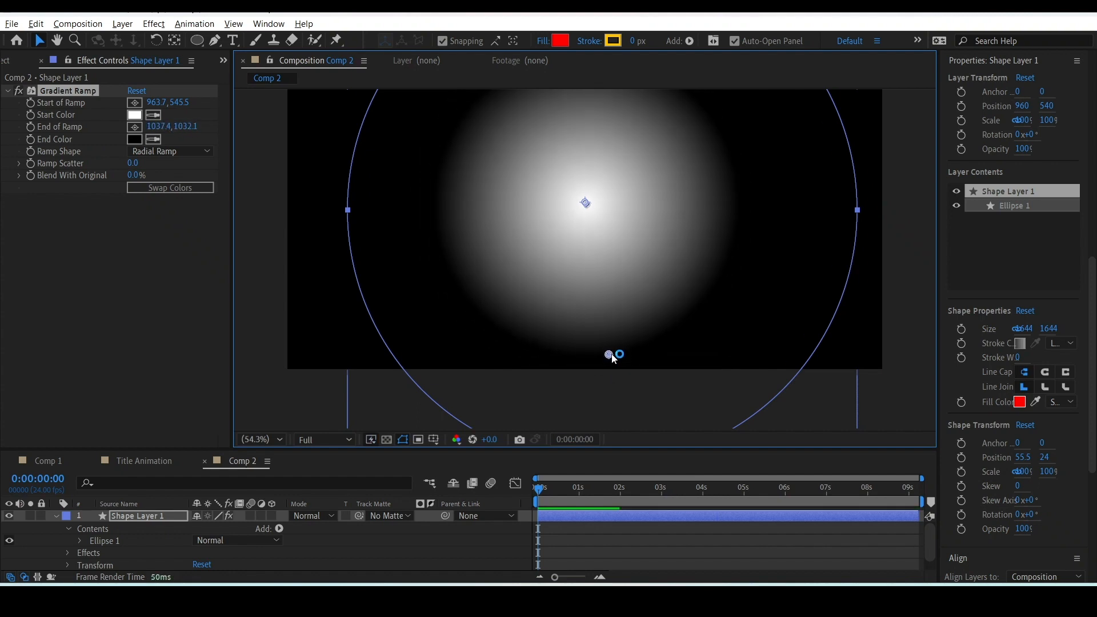
{"action": "key", "text": "ctrl+z"}
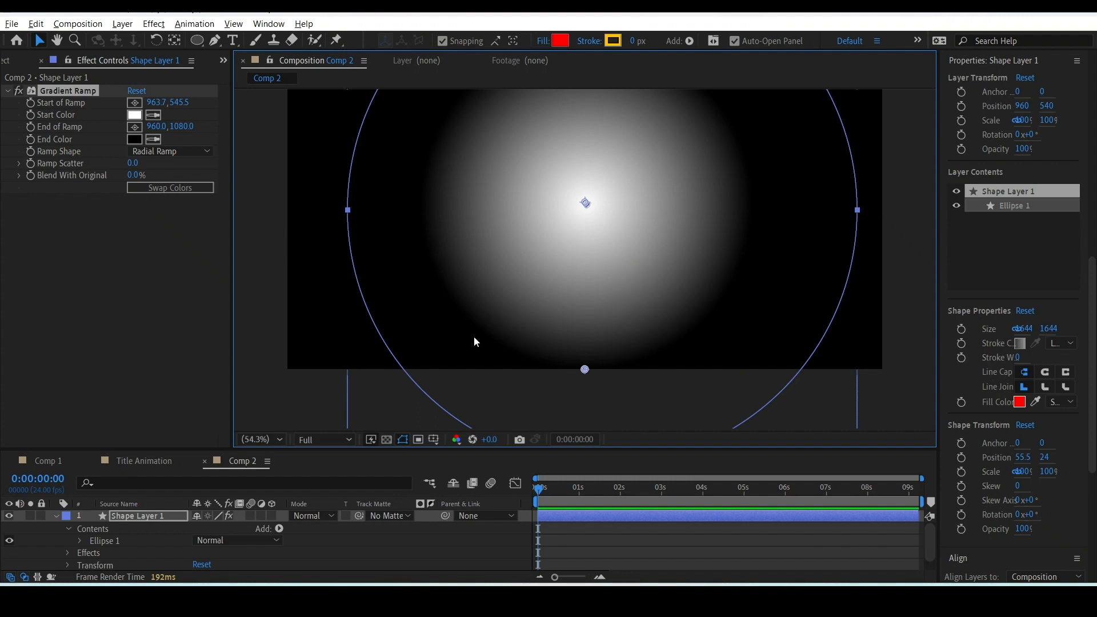
Step: Keyframe End of Ramp at 0:00:00:00 with the end point moved to the centre, about 970, 544
{"action": "left_click", "coordinate": [30, 127]}
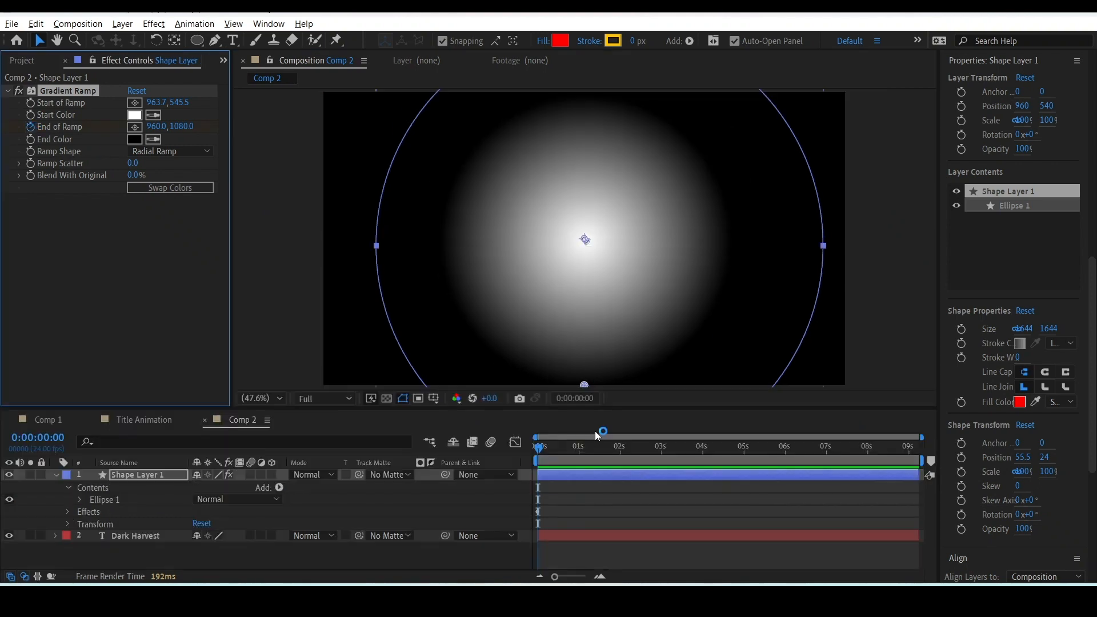
{"action": "key", "text": "u"}
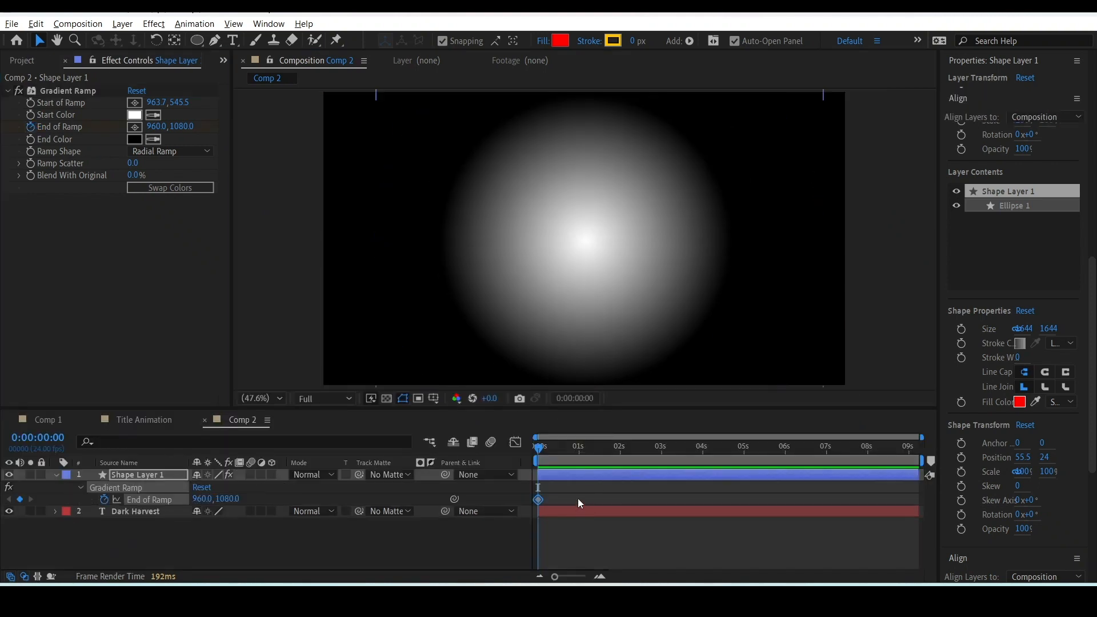
{"action": "left_click", "coordinate": [577, 498]}
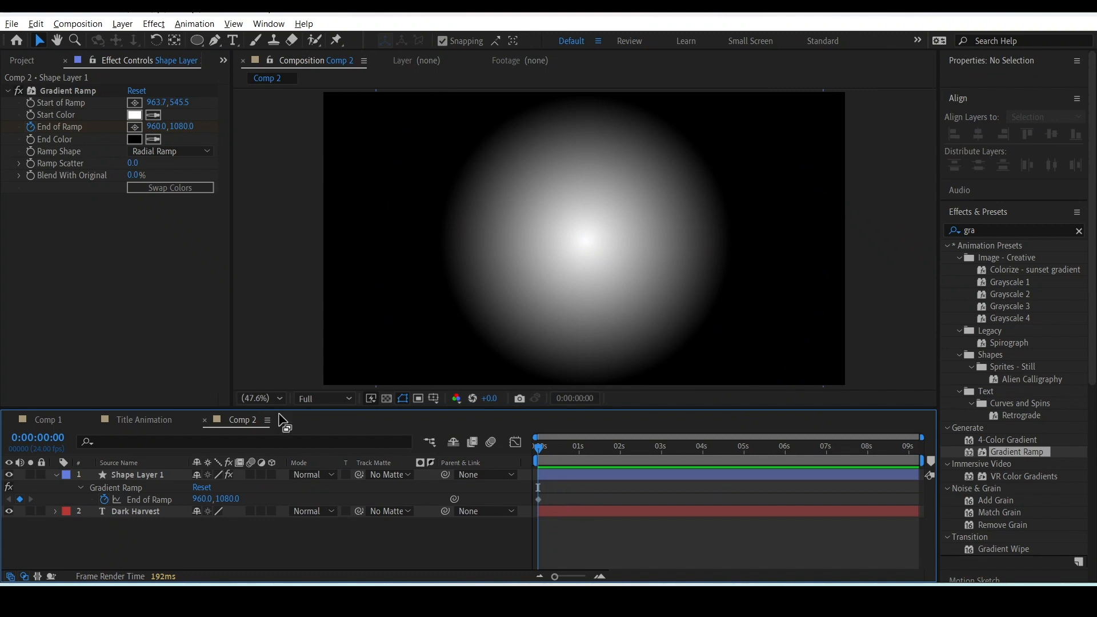
{"action": "left_click", "coordinate": [72, 90]}
{"action": "left_click_drag", "start_coordinate": [584, 373], "coordinate": [587, 231]}
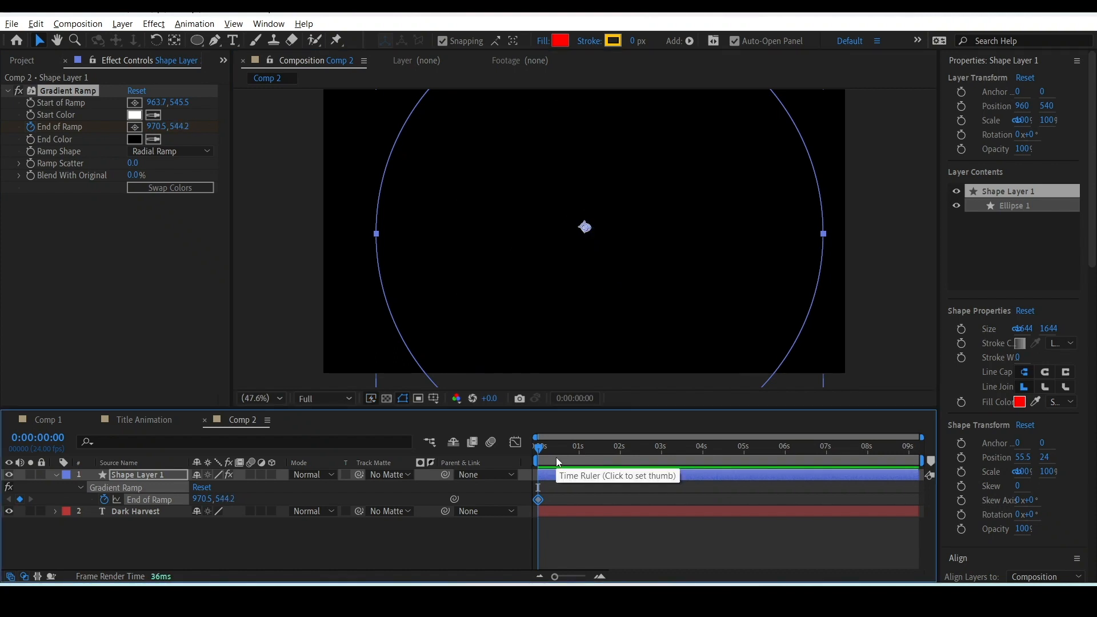
Step: Add an End of Ramp keyframe at 0:00:02:23, moving the end point far enough down for the gradient to spread across the circle
{"action": "left_click_drag", "start_coordinate": [648, 460], "coordinate": [660, 459]}
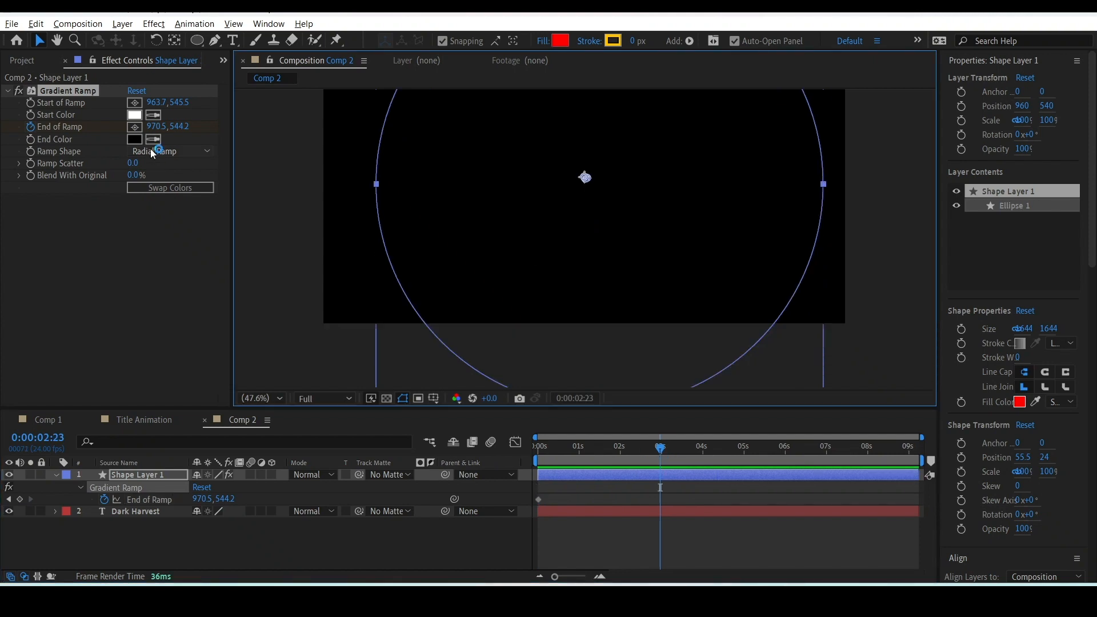
{"action": "left_click", "coordinate": [131, 142]}
{"action": "left_click", "coordinate": [182, 126]}
{"action": "type", "text": "844.2"}
{"action": "key", "text": "Return"}
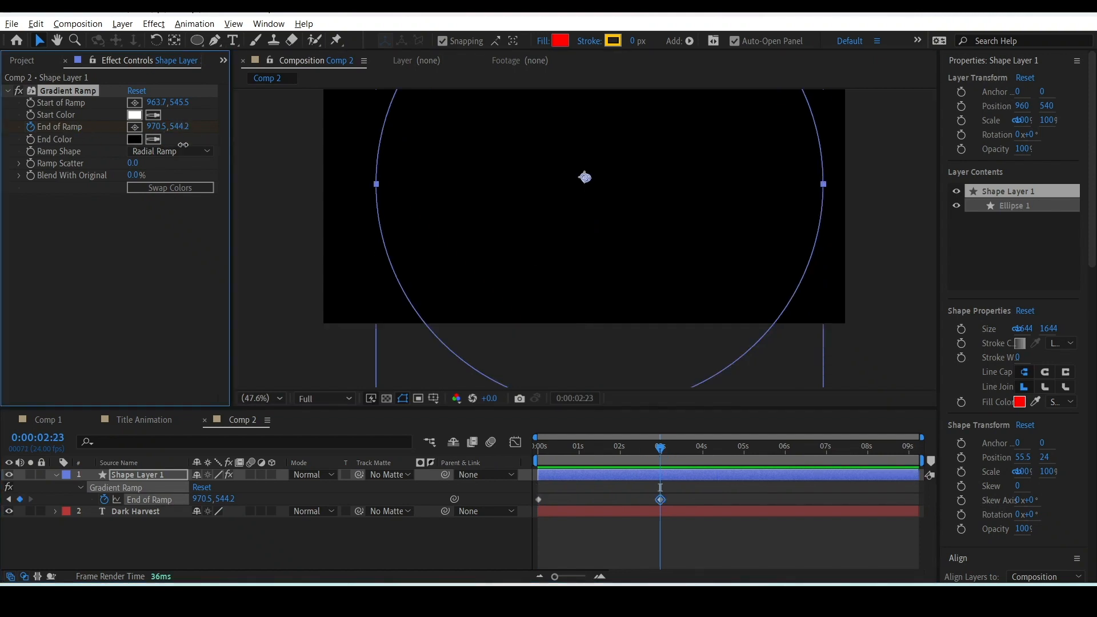
{"action": "left_click_drag", "start_coordinate": [204, 329], "coordinate": [208, 403]}
{"action": "key", "text": "space"}
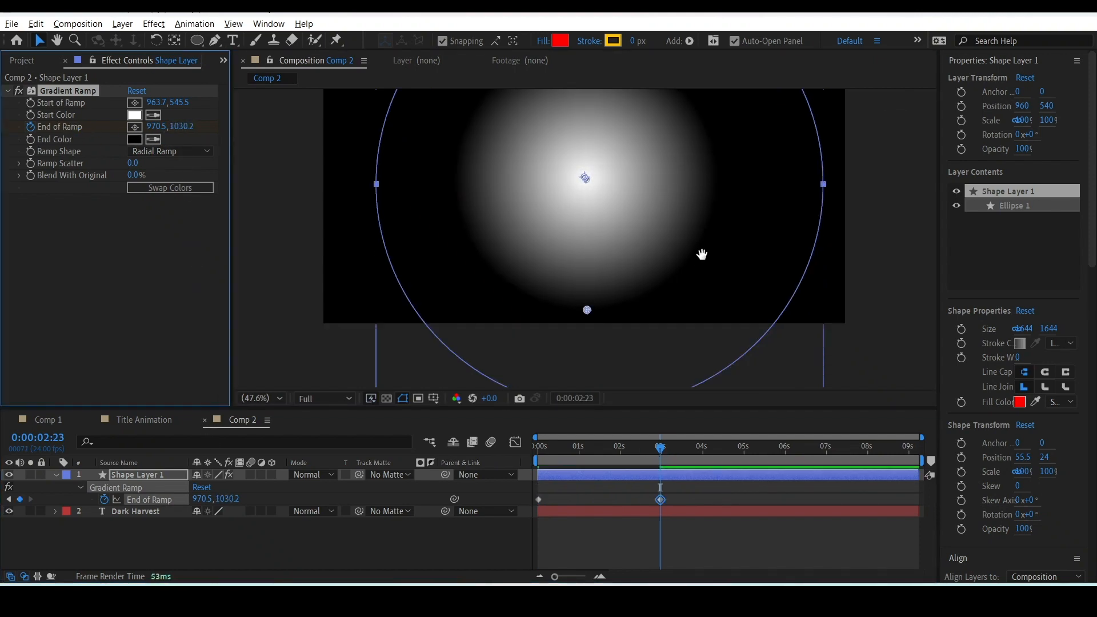
{"action": "left_click_drag", "start_coordinate": [593, 324], "coordinate": [580, 392]}
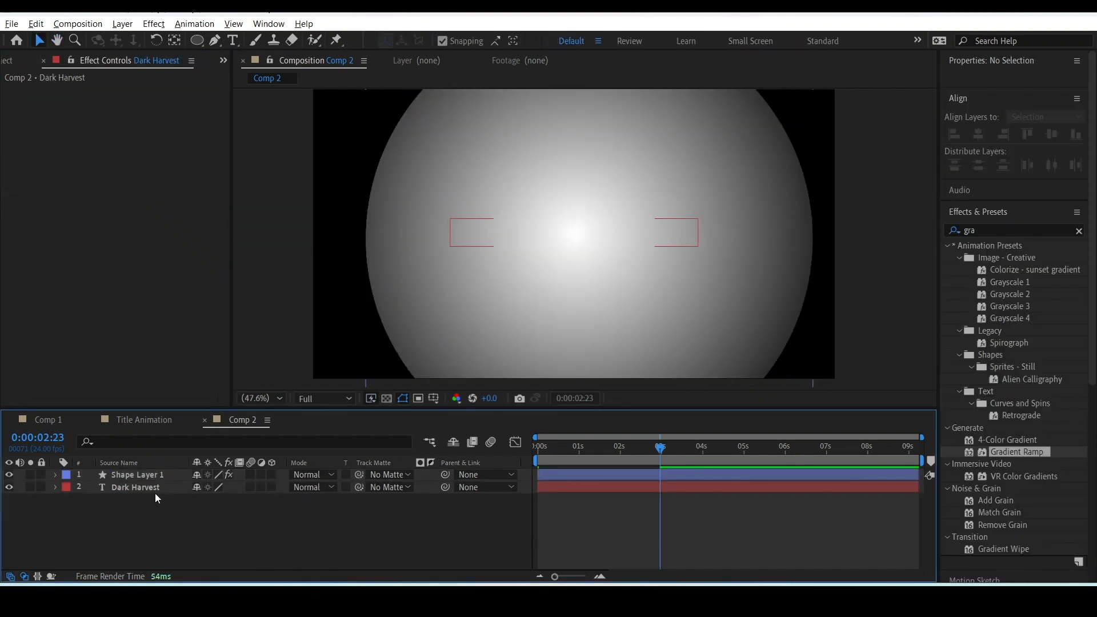
Step: Set Shape Layer 1 as the luma track matte of the Dark Harvest text layer
{"action": "left_click", "coordinate": [142, 486]}
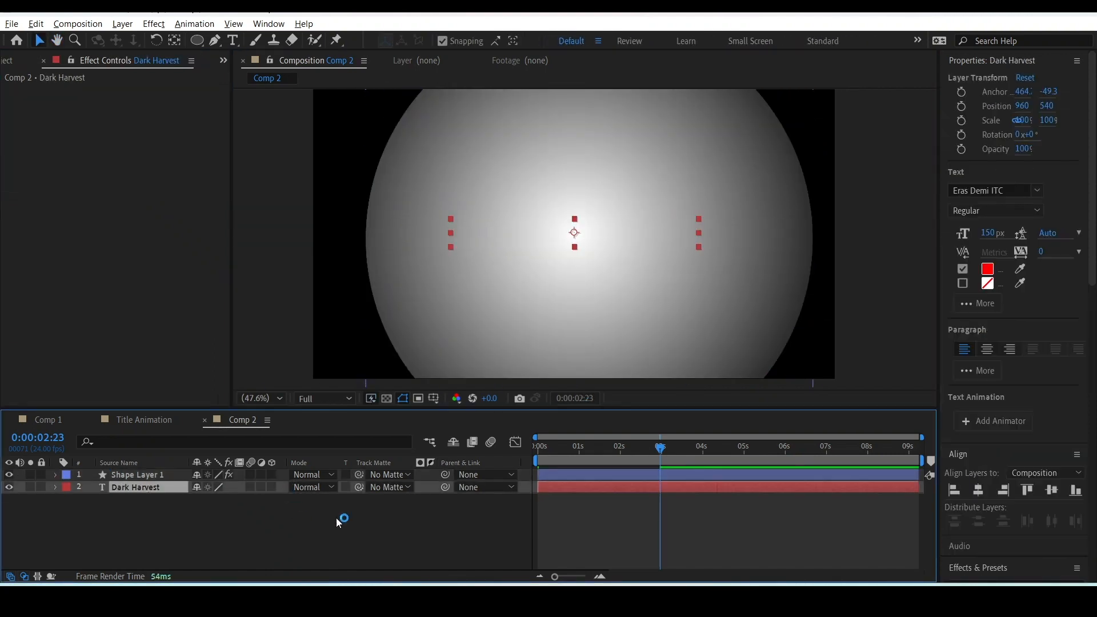
{"action": "left_click", "coordinate": [380, 488]}
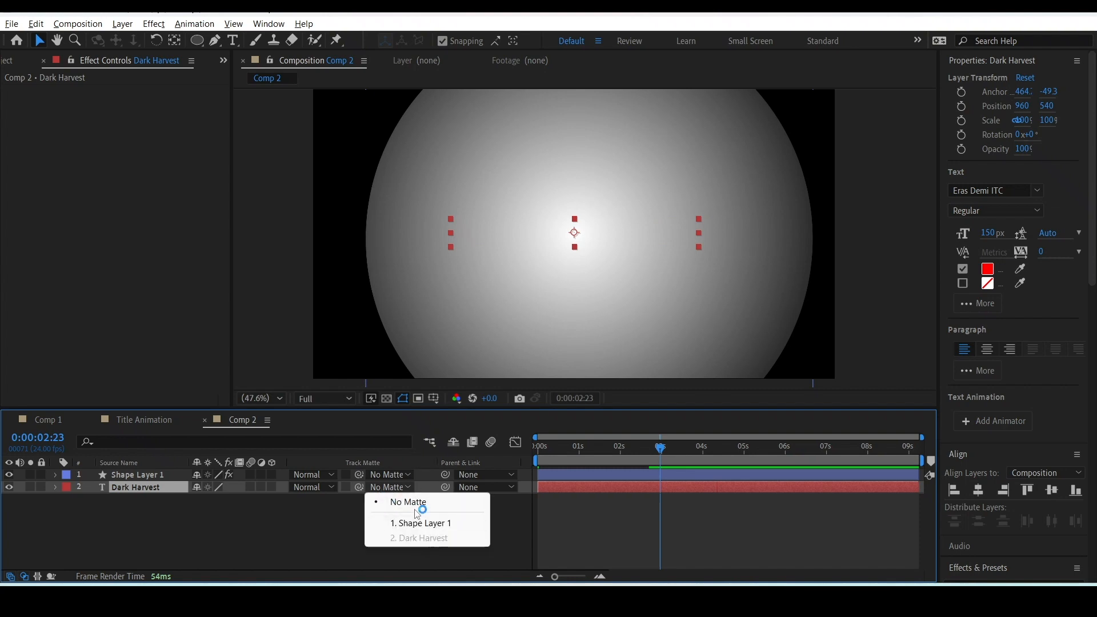
{"action": "left_click", "coordinate": [289, 523]}
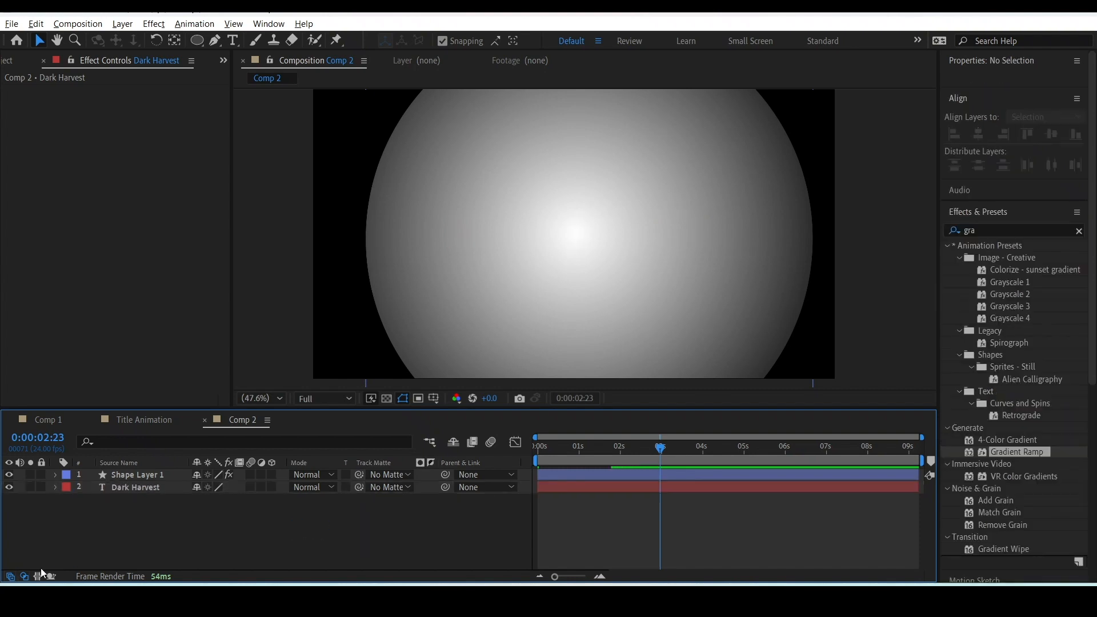
{"action": "left_click", "coordinate": [12, 577]}
{"action": "left_click", "coordinate": [12, 577]}
{"action": "left_click", "coordinate": [392, 488]}
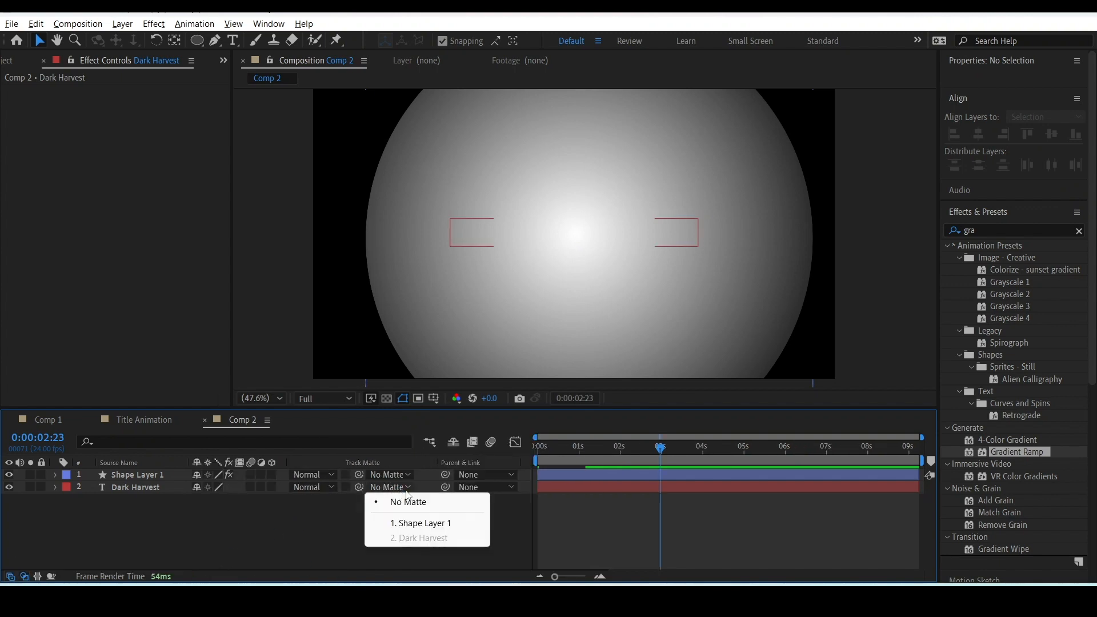
{"action": "left_click", "coordinate": [415, 525]}
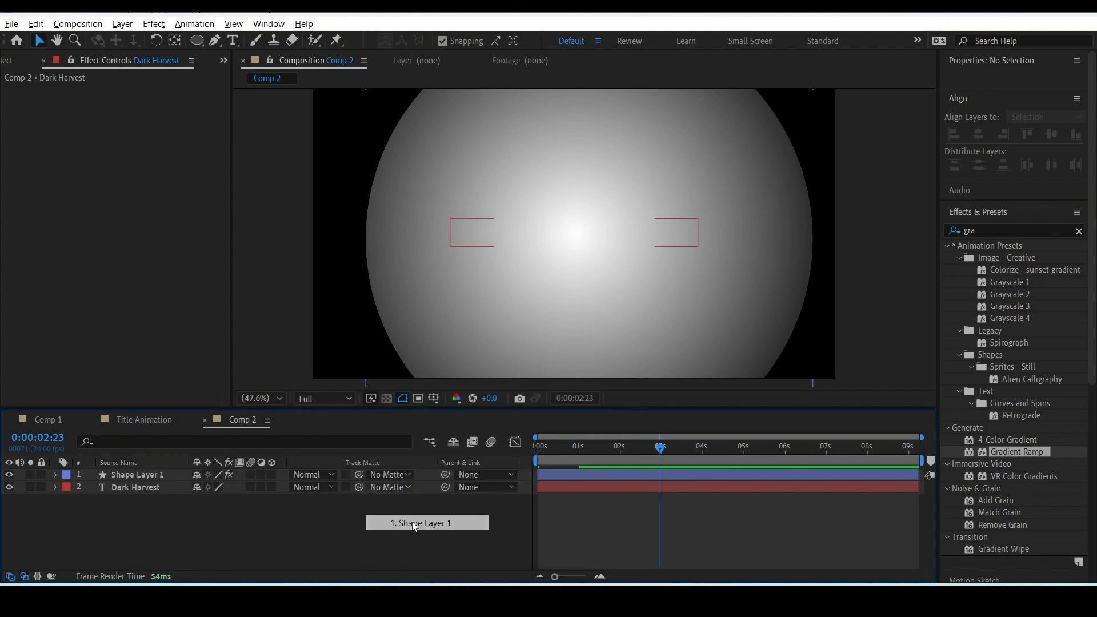
{"action": "left_click_drag", "start_coordinate": [358, 488], "coordinate": [132, 477]}
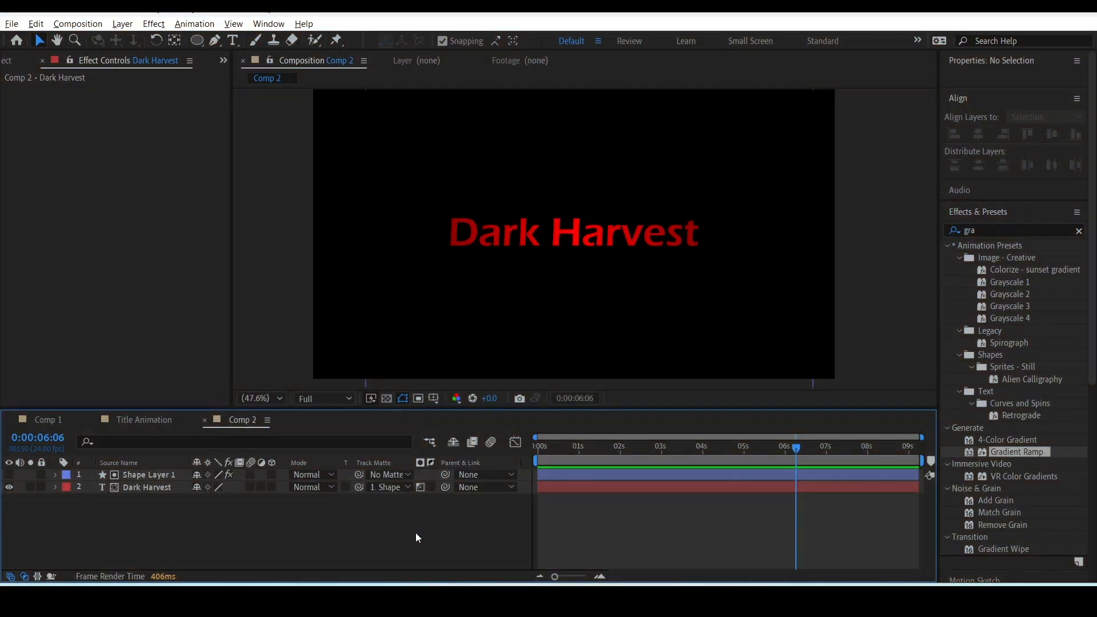
Step: Keyframe the Dark Harvest text layer's Scale at 0:00:00:00 with a value of 85%
{"action": "left_click", "coordinate": [152, 491]}
{"action": "key", "text": "s"}
{"action": "key", "text": "Home"}
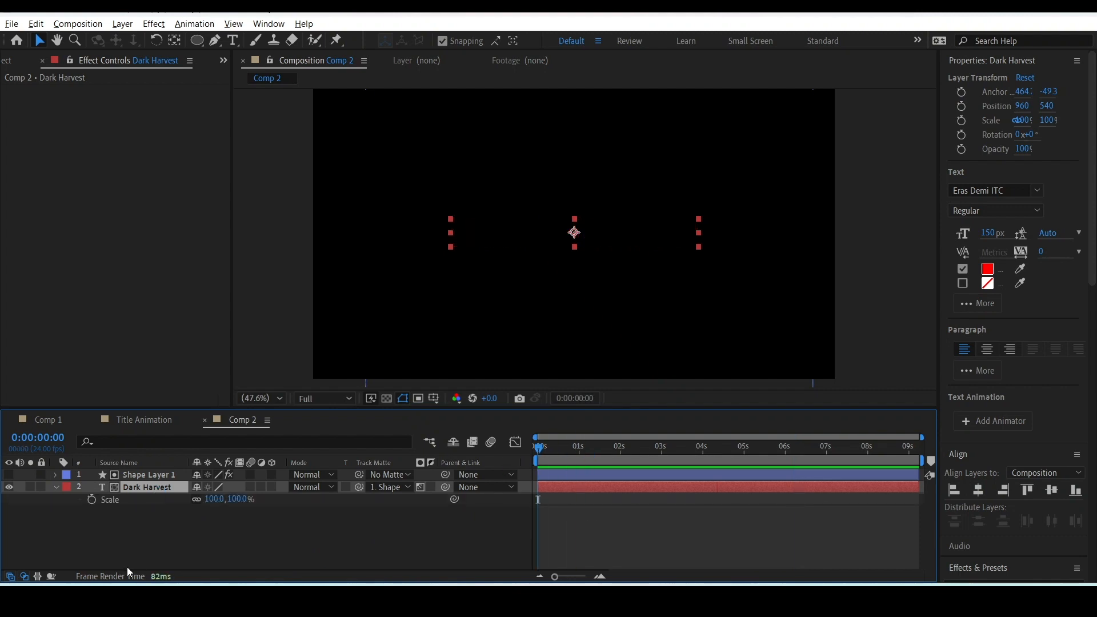
{"action": "left_click", "coordinate": [91, 500]}
{"action": "left_click", "coordinate": [220, 500]}
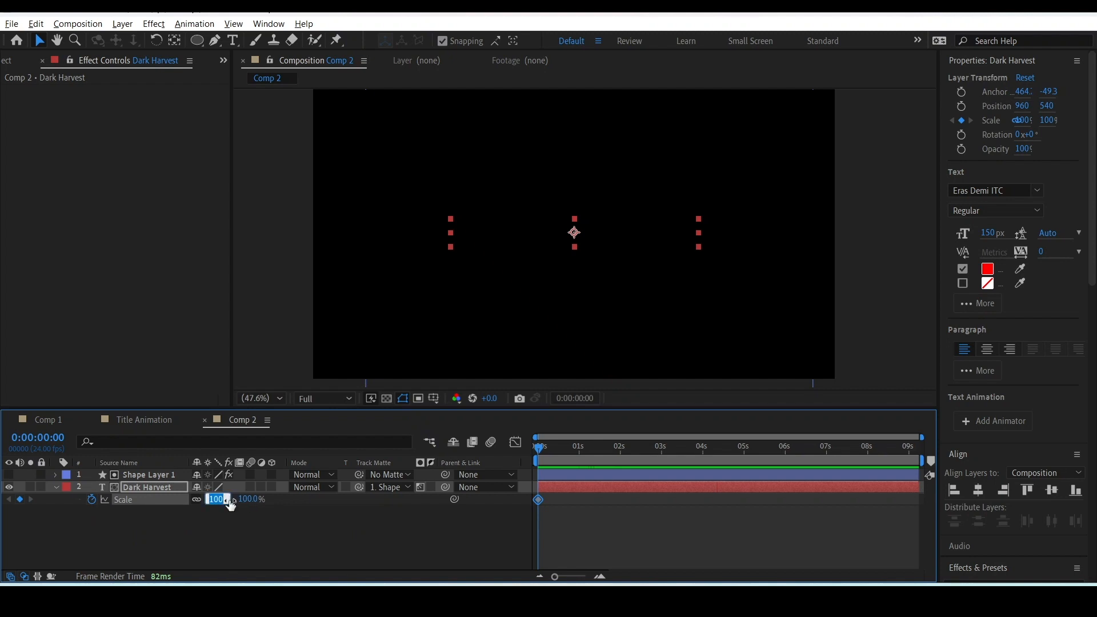
{"action": "type", "text": "85"}
{"action": "key", "text": "Return"}
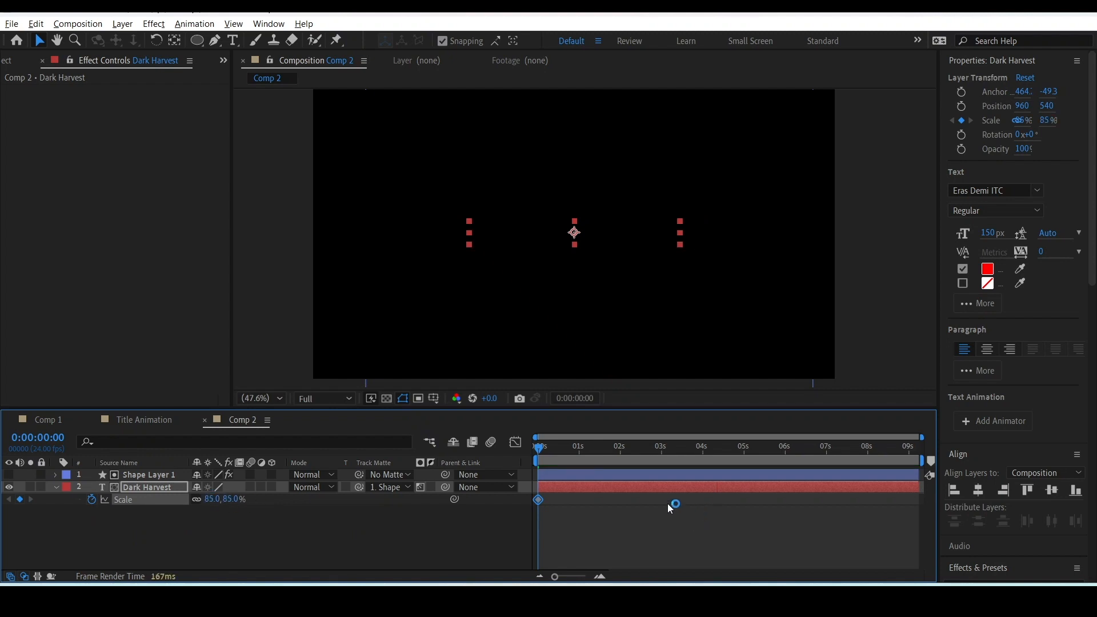
Step: Add a Scale keyframe of 95% at 0:00:04:01 on the Dark Harvest text layer and preview the animation from the start
{"action": "left_click", "coordinate": [705, 450]}
{"action": "left_click", "coordinate": [213, 500]}
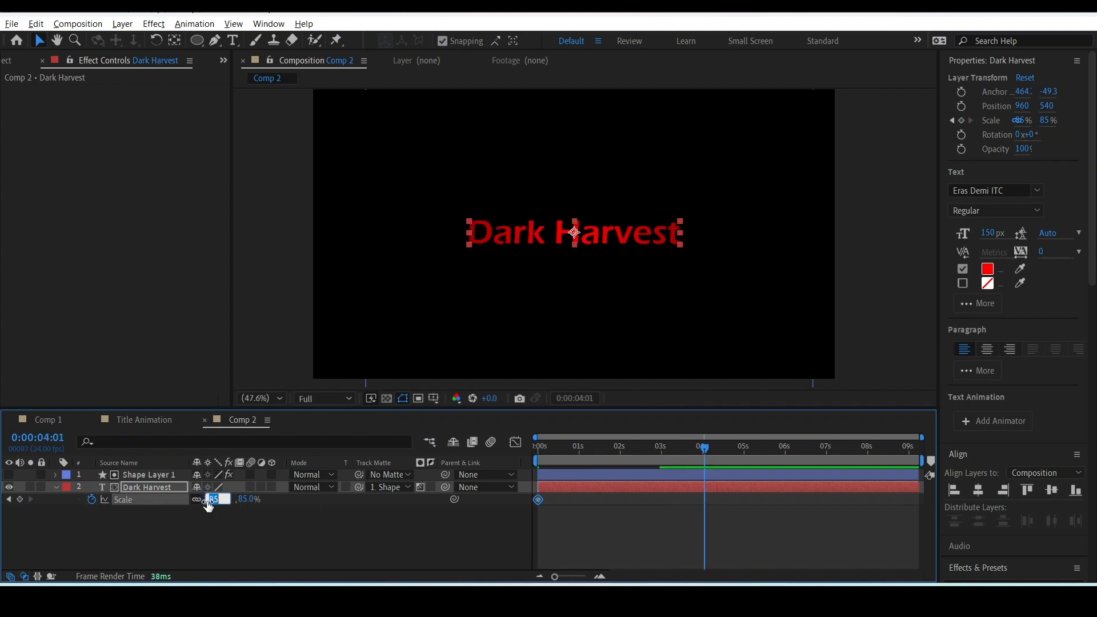
{"action": "type", "text": "100"}
{"action": "key", "text": "Return"}
{"action": "key", "text": "Home"}
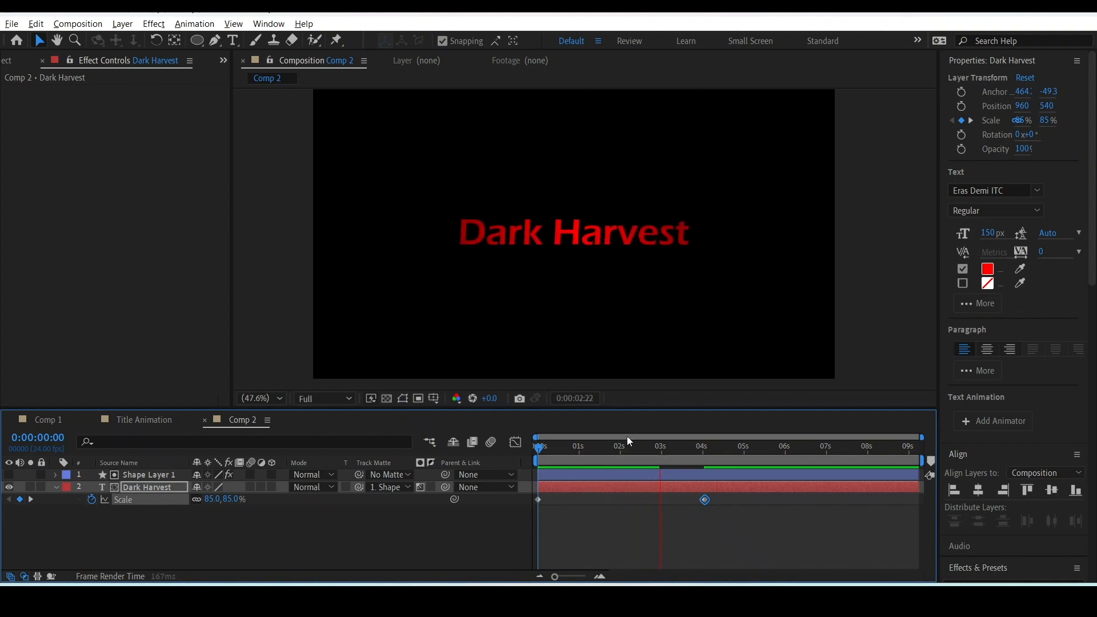
{"action": "key", "text": "space"}
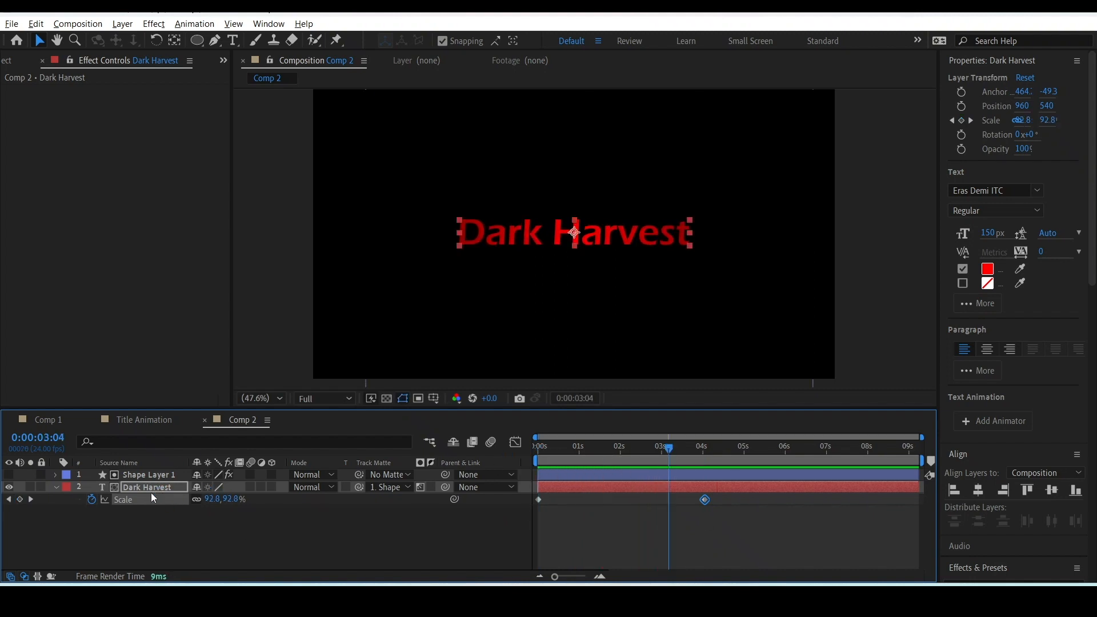
Step: Show Opacity alongside Scale on the Dark Harvest layer and keyframe Opacity at 100% at 0:00:02:22
{"action": "key", "text": "t"}
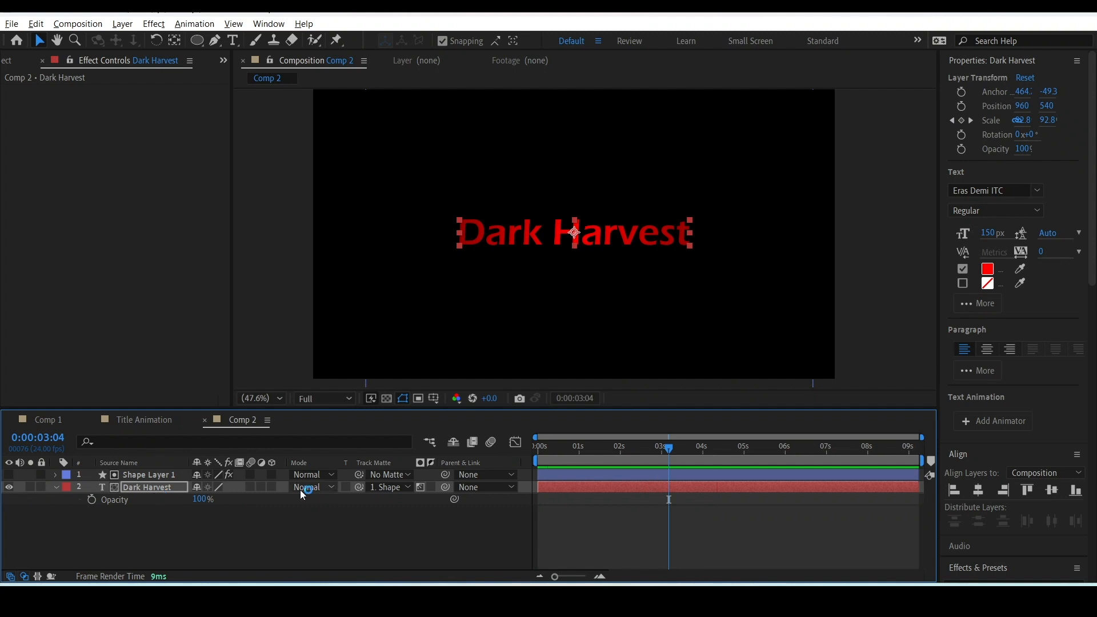
{"action": "key", "text": "shift+s"}
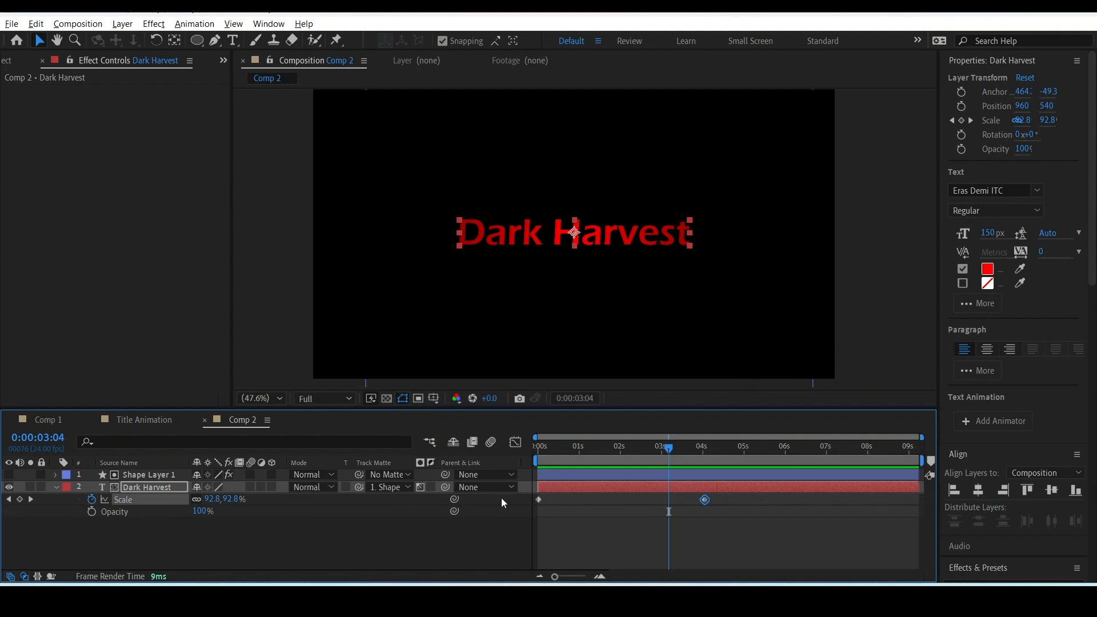
{"action": "left_click", "coordinate": [629, 525]}
{"action": "key", "text": "Page_Up"}
{"action": "key", "text": "Page_Up"}
{"action": "key", "text": "Page_Up"}
{"action": "key", "text": "Page_Up"}
{"action": "key", "text": "Page_Up"}
{"action": "key", "text": "Page_Up"}
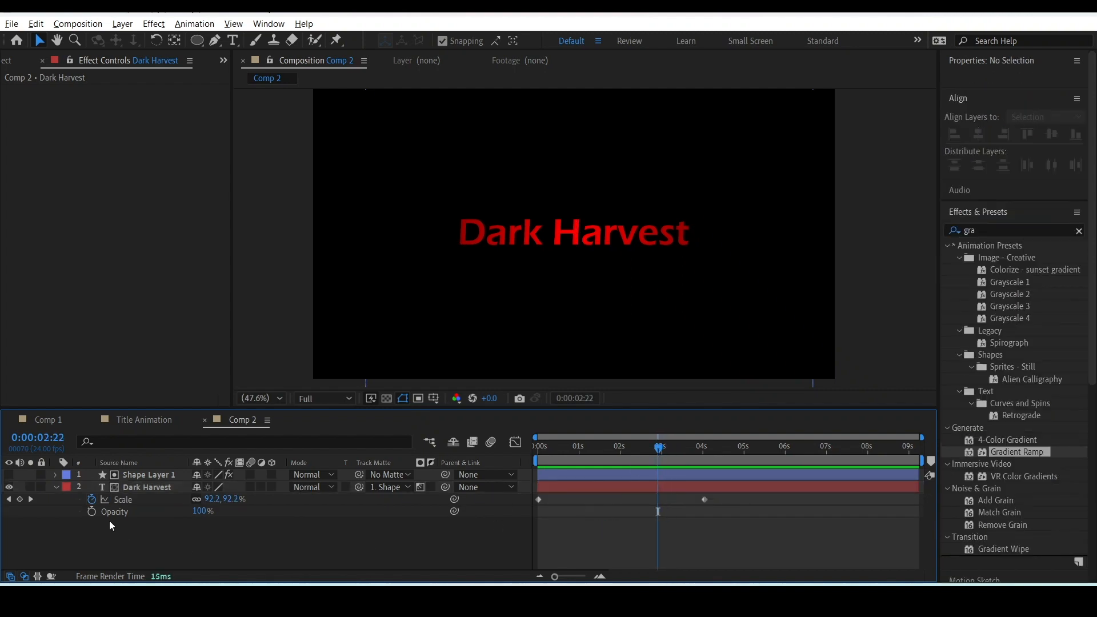
{"action": "left_click", "coordinate": [92, 511]}
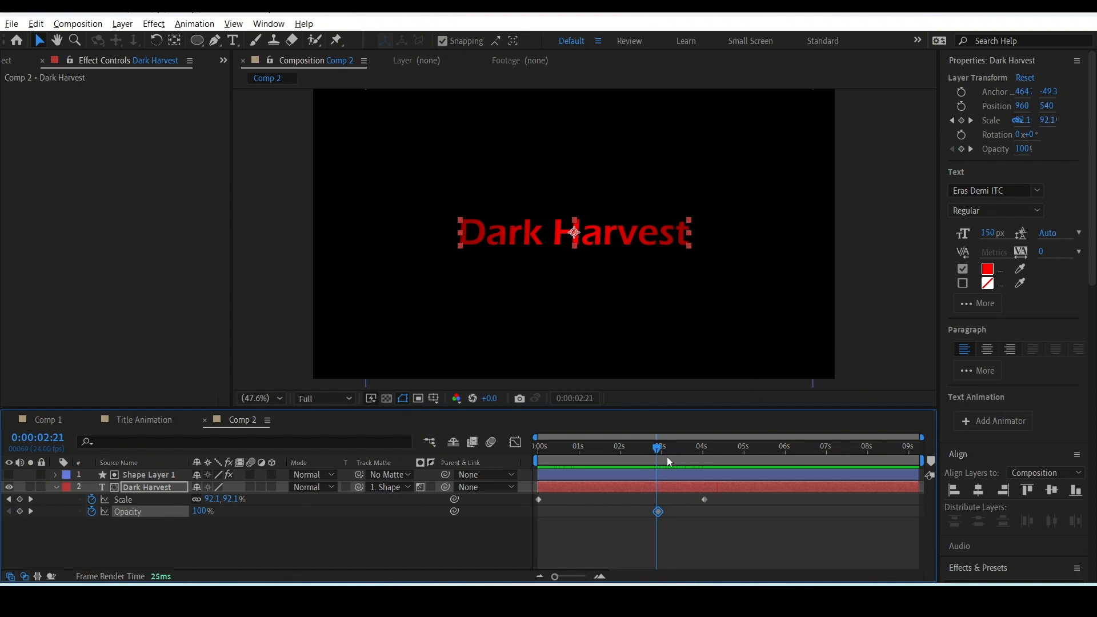
Step: Add an Opacity keyframe of 0% at 0:00:04:09 on the Dark Harvest layer
{"action": "left_click_drag", "start_coordinate": [663, 451], "coordinate": [718, 456]}
{"action": "left_click", "coordinate": [190, 527]}
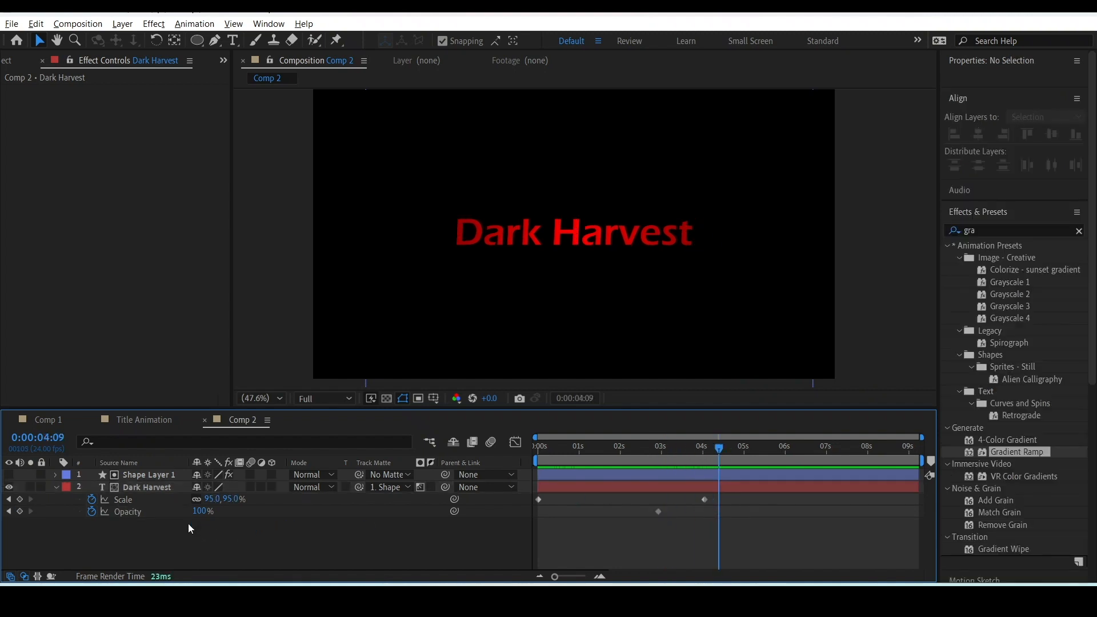
{"action": "left_click", "coordinate": [201, 512]}
{"action": "type", "text": "0"}
{"action": "key", "text": "Return"}
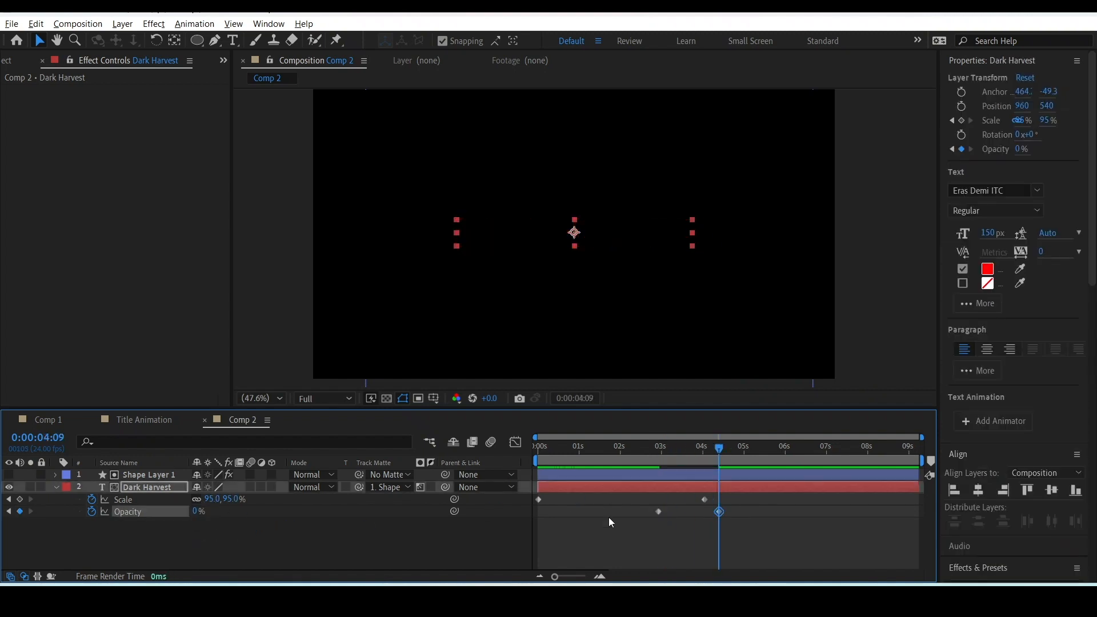
Step: Apply Easy Ease to all Scale and Opacity keyframes of the Dark Harvest layer
{"action": "left_click_drag", "start_coordinate": [763, 537], "coordinate": [475, 496]}
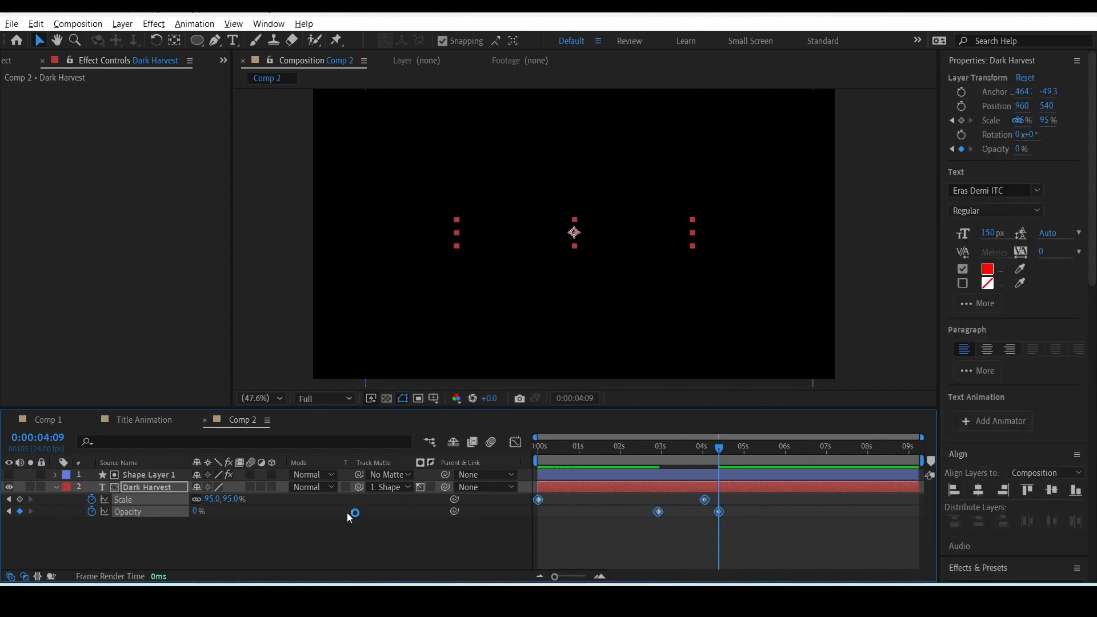
{"action": "right_click", "coordinate": [173, 506]}
{"action": "mouse_move", "coordinate": [283, 479]}
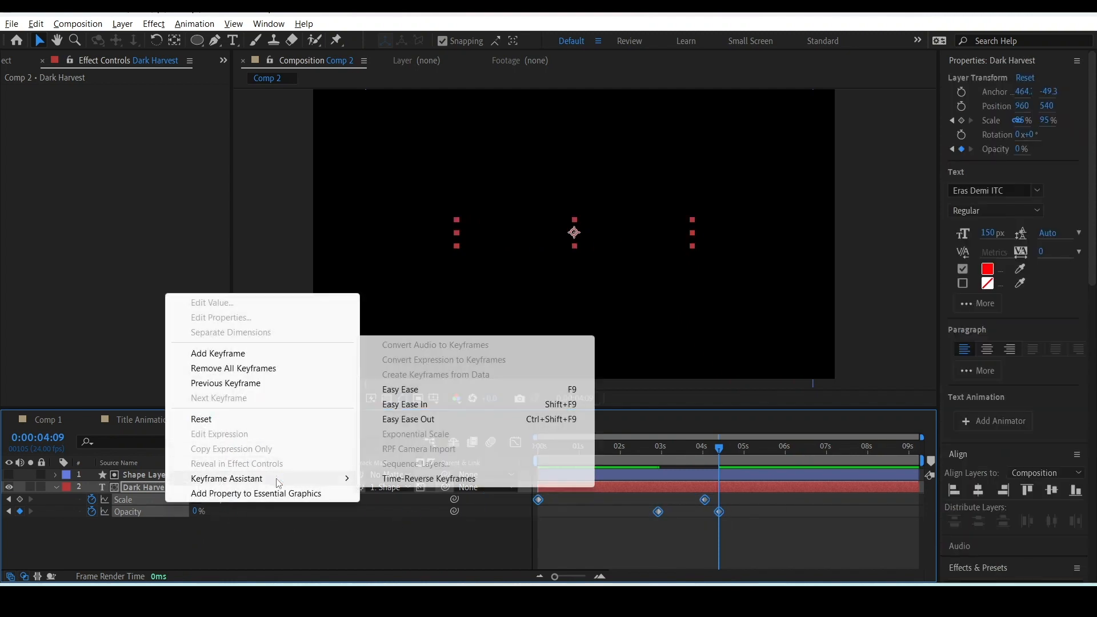
{"action": "left_click", "coordinate": [403, 389]}
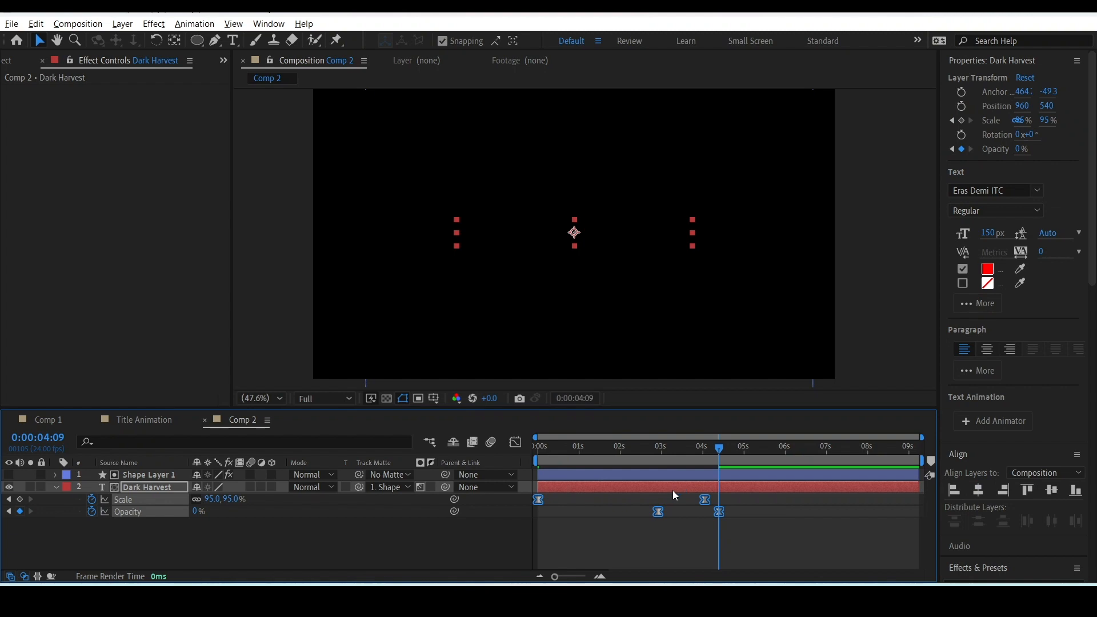
Step: Apply Easy Ease to both End of Ramp keyframes of Shape Layer 1 and return to the start of the composition for a preview
{"action": "left_click", "coordinate": [156, 478]}
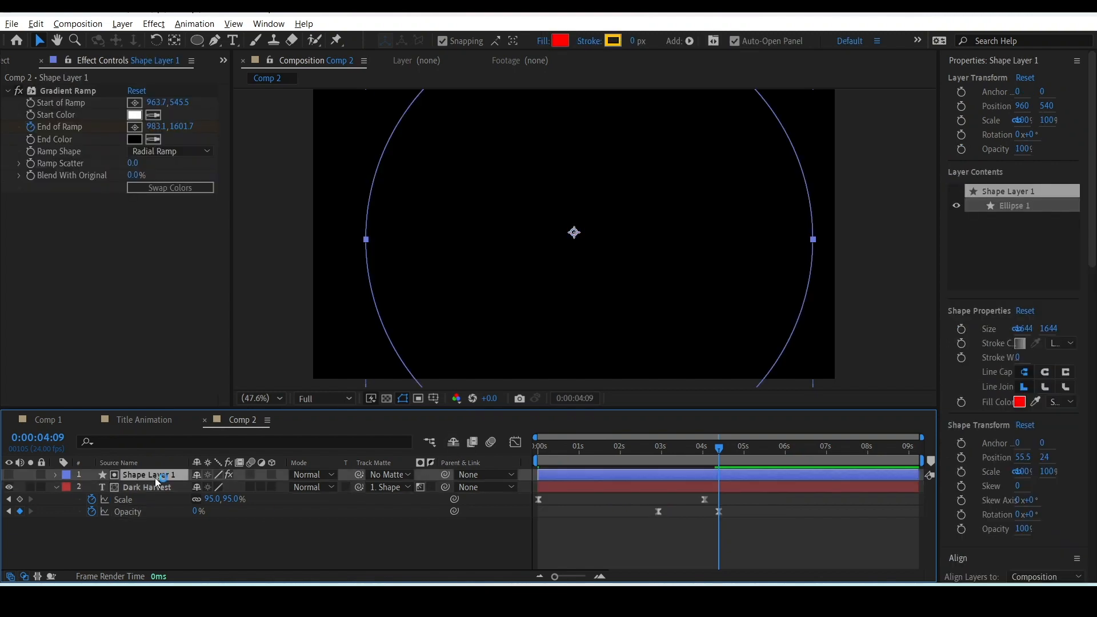
{"action": "key", "text": "u"}
{"action": "left_click_drag", "start_coordinate": [674, 489], "coordinate": [527, 512]}
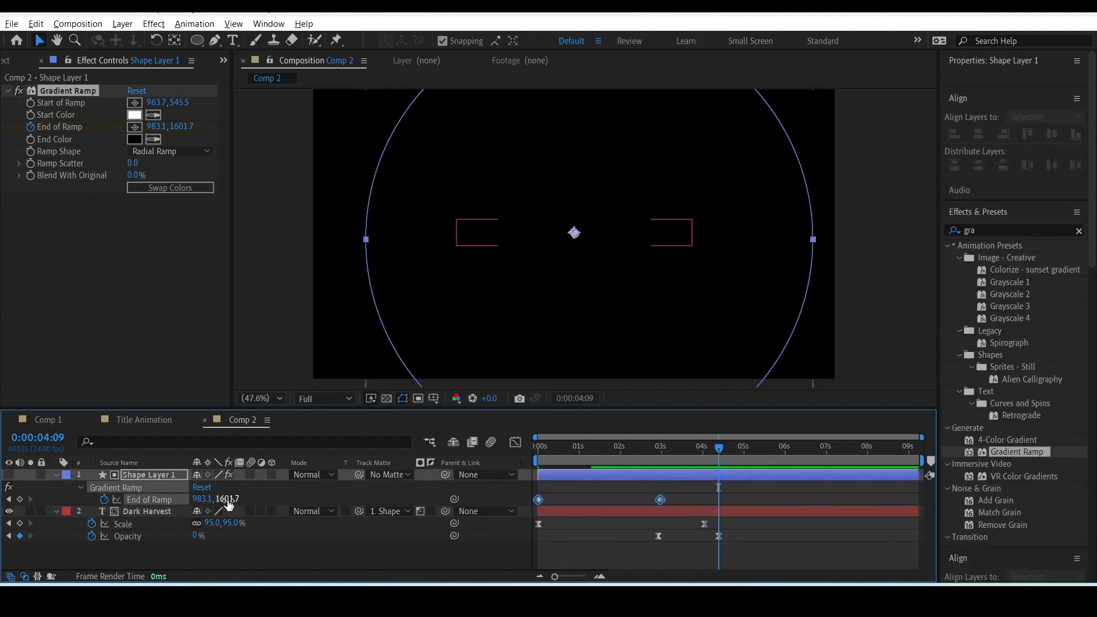
{"action": "right_click", "coordinate": [173, 505]}
{"action": "mouse_move", "coordinate": [250, 481]}
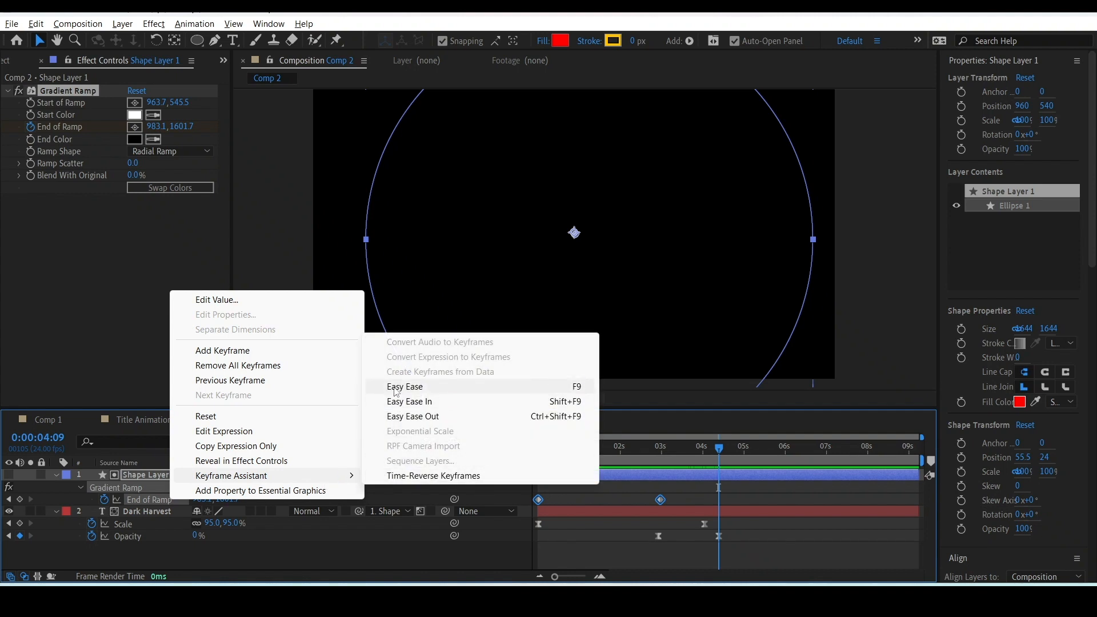
{"action": "left_click", "coordinate": [396, 391]}
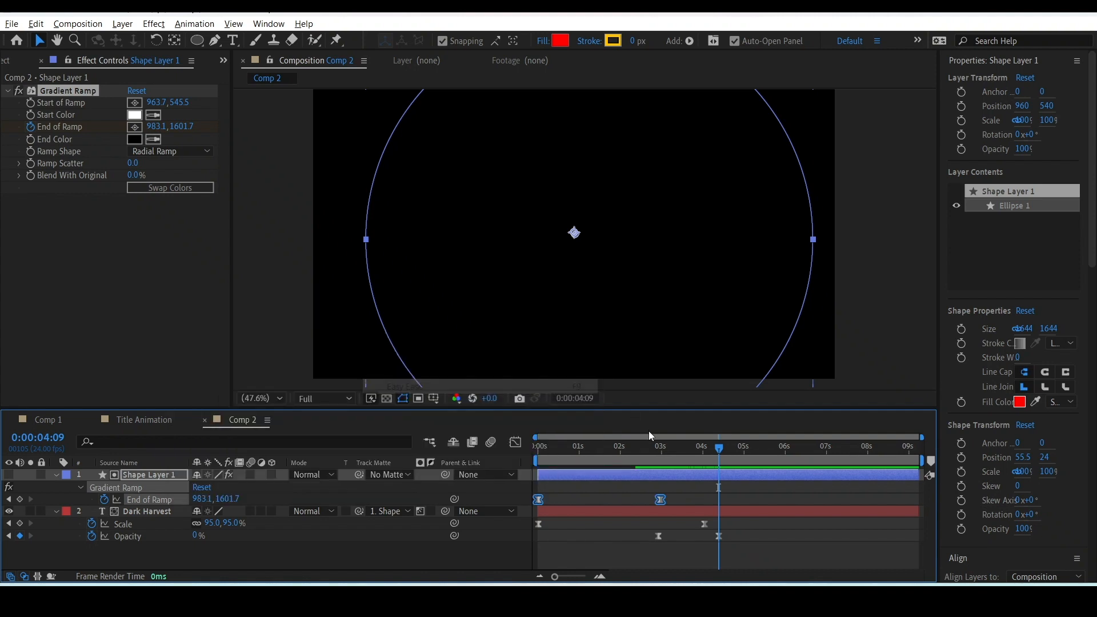
{"action": "key", "text": "Home"}
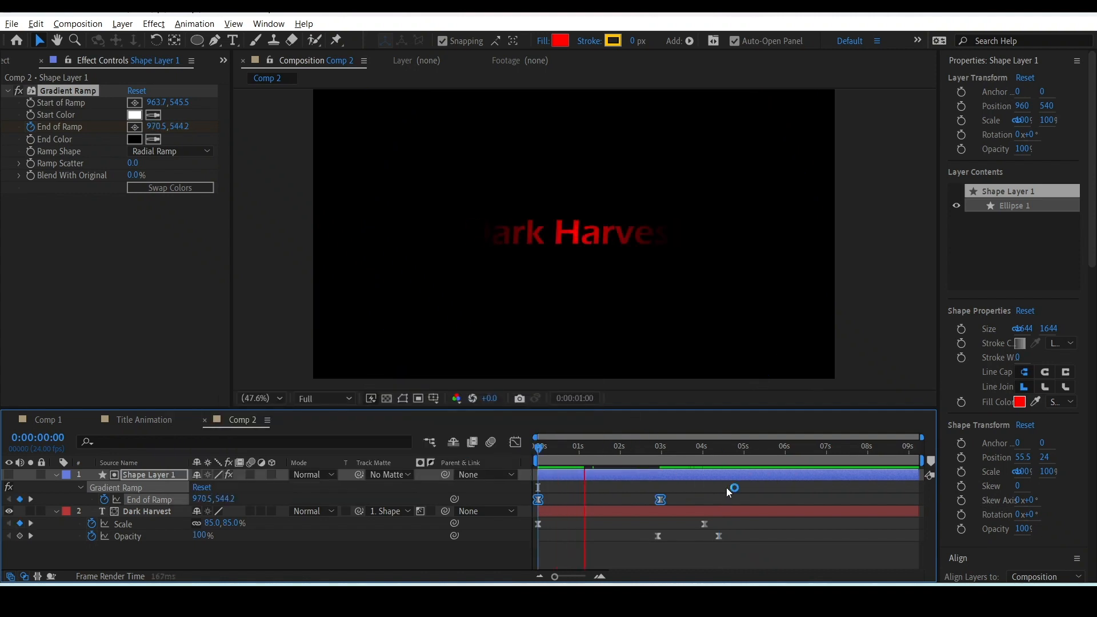